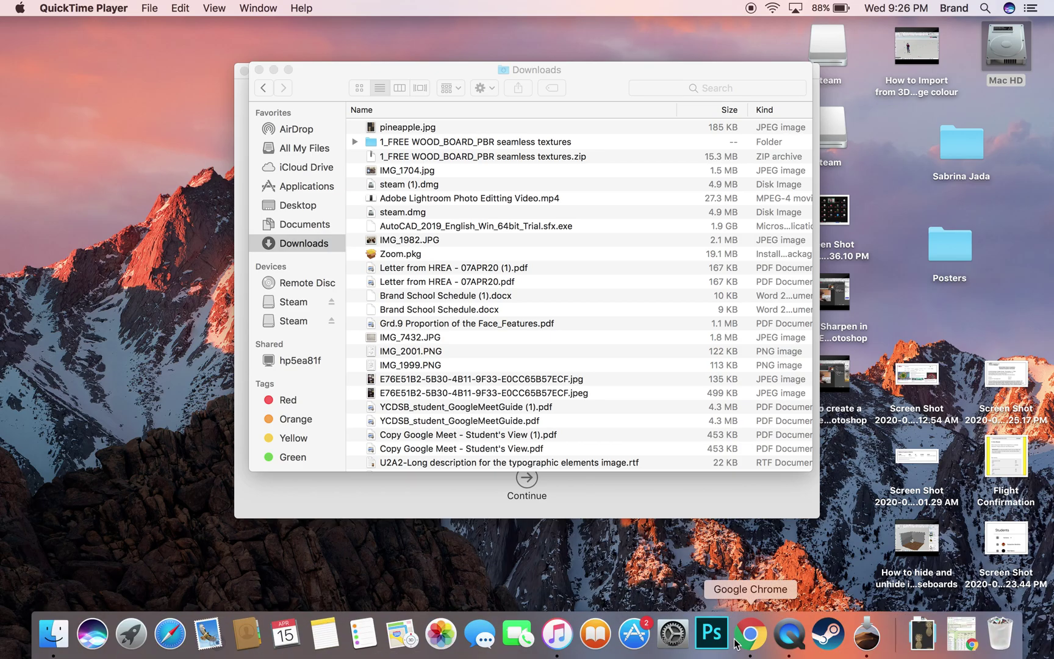
Step: In SketchUp, paint the carpet floor with a dark wood swatch, then a light striped wood
click(738, 642)
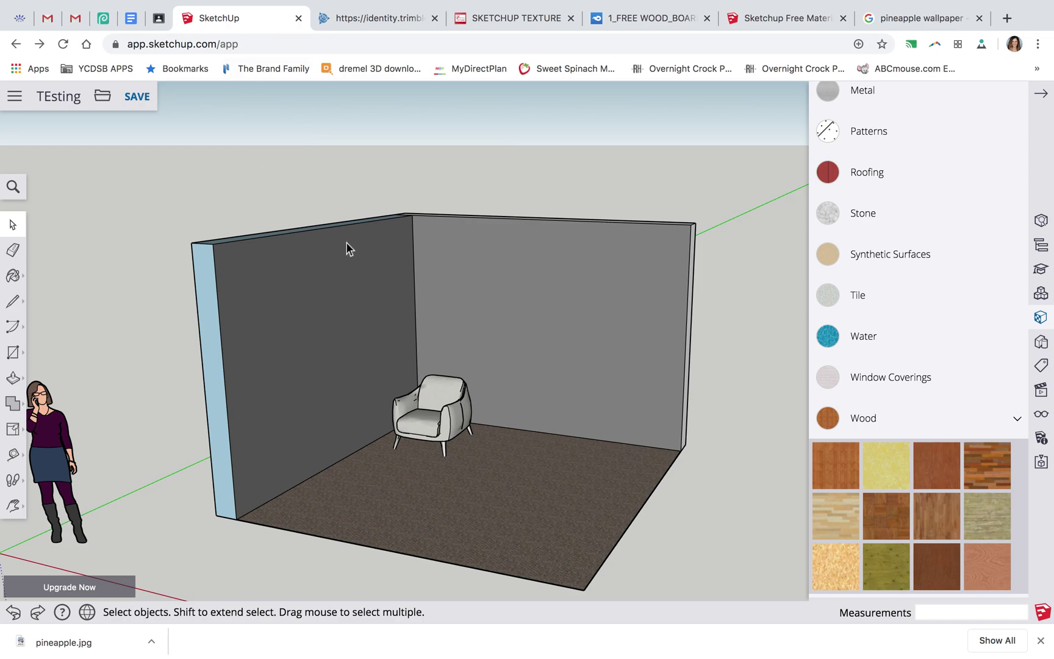
click(938, 515)
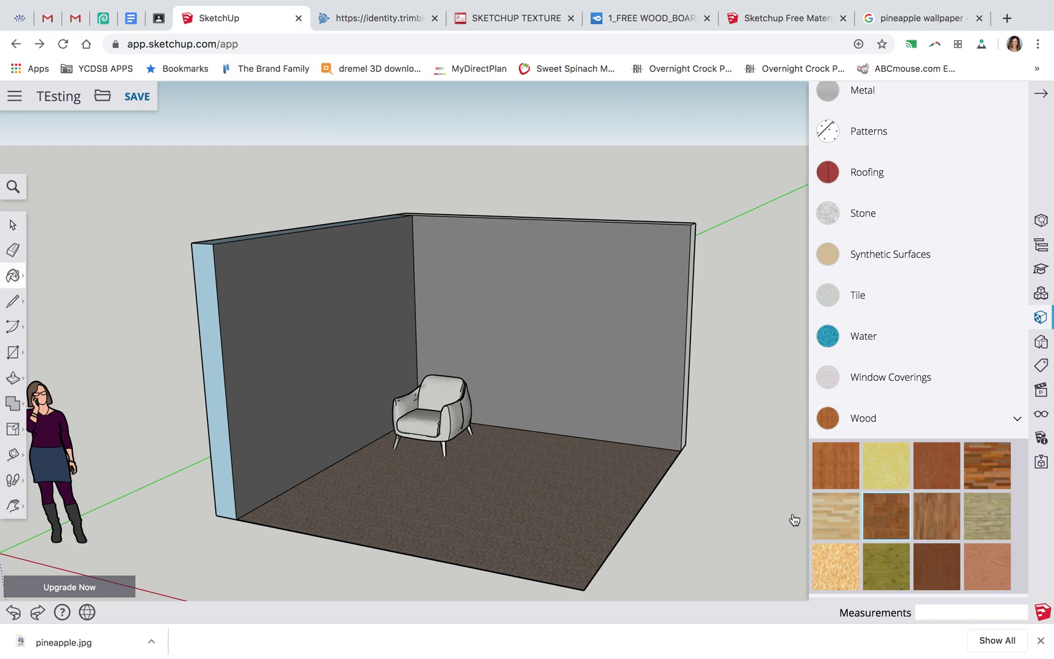
click(576, 479)
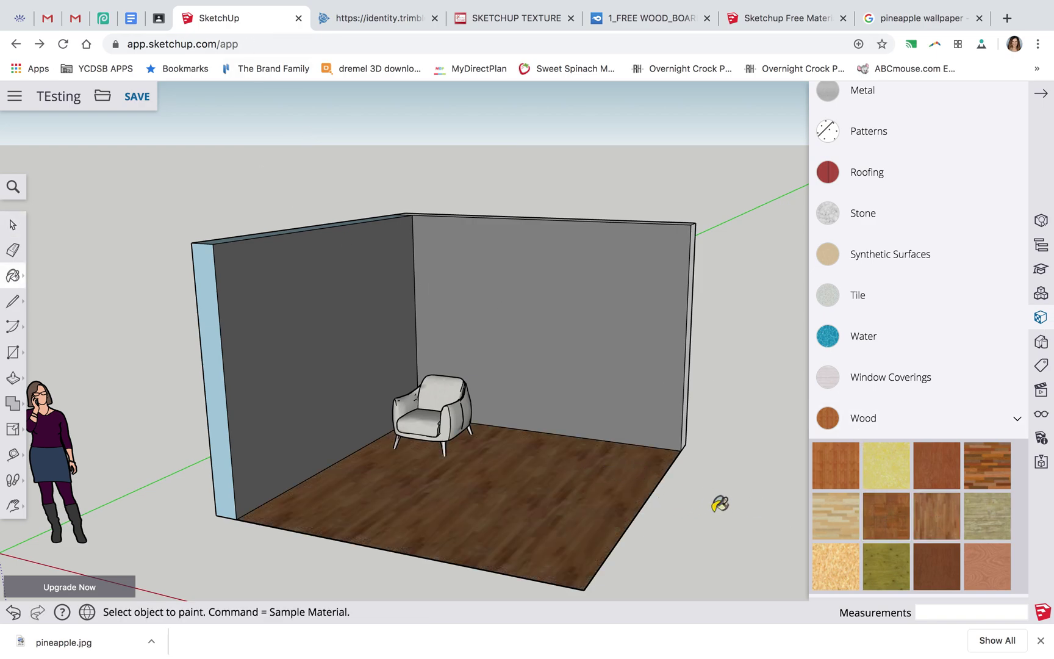
click(840, 522)
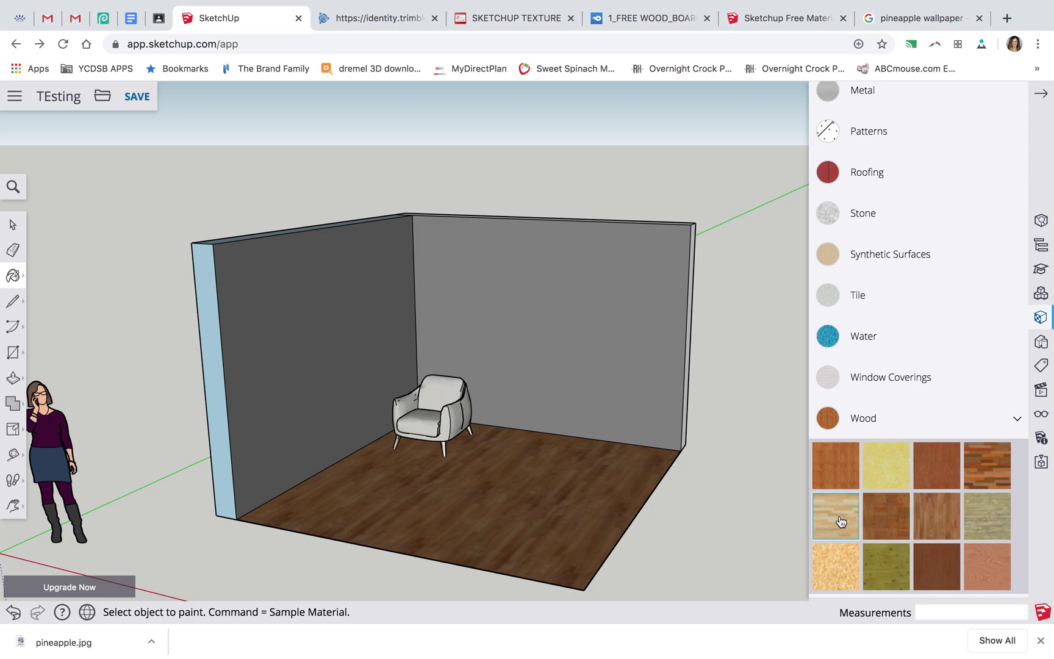
click(608, 491)
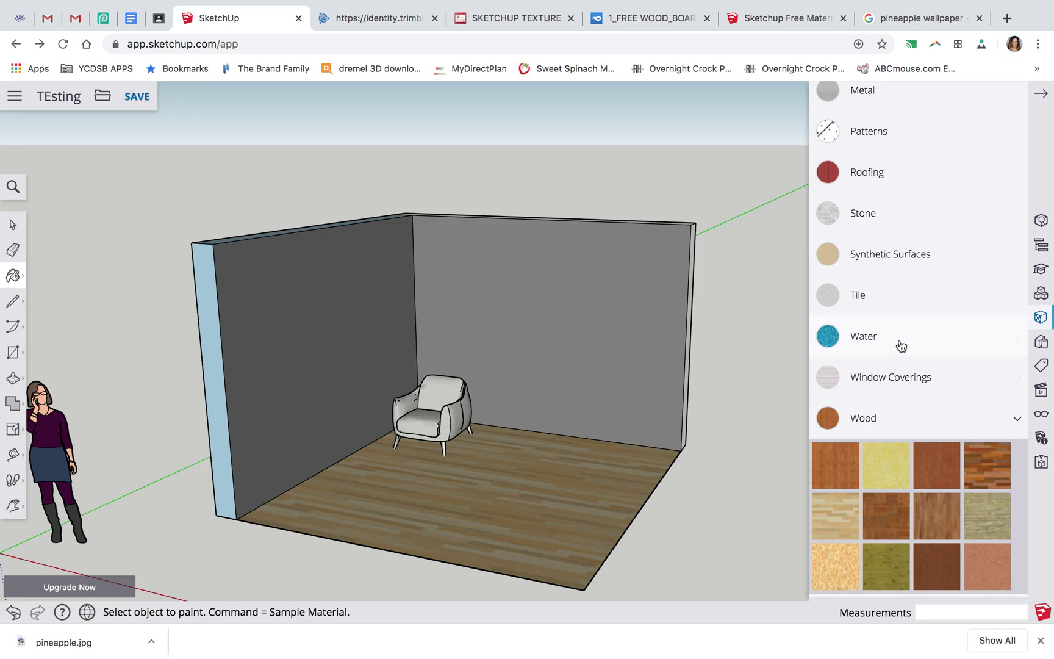
Step: Repaint the floor with the In Model Wood Floor material and try editing that material
scroll(908, 347, up, 1)
scroll(908, 346, up, 10)
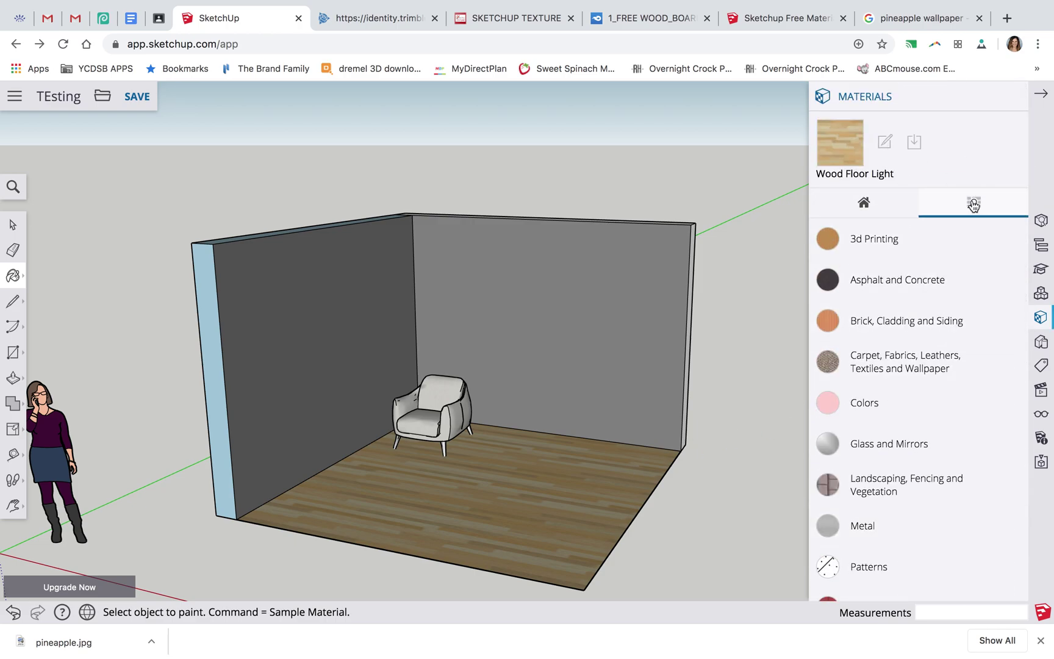
click(882, 202)
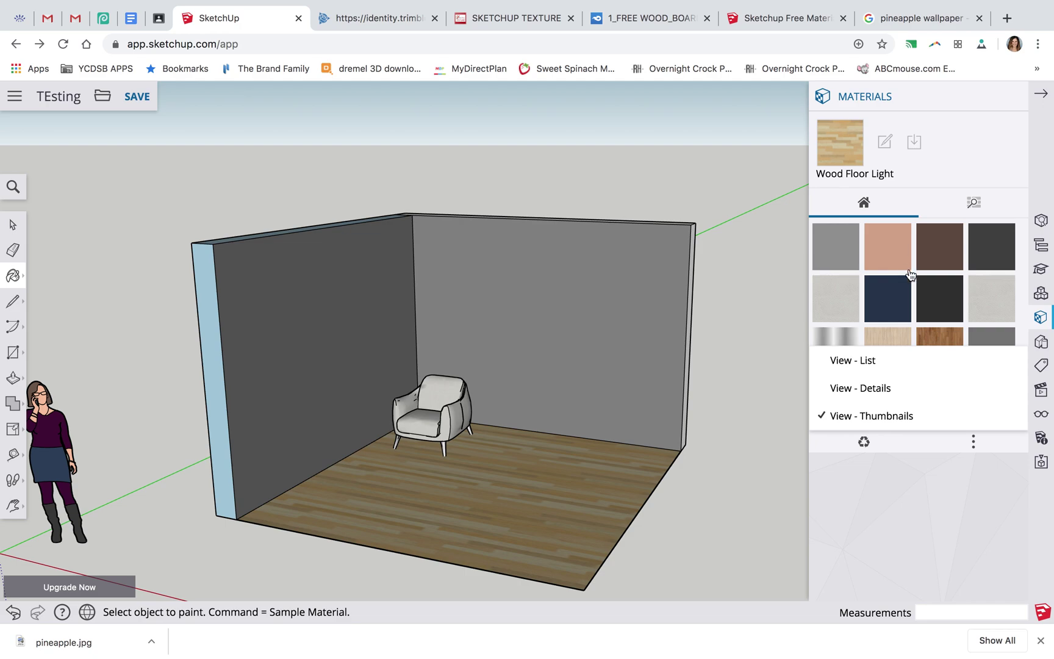
click(935, 336)
click(552, 461)
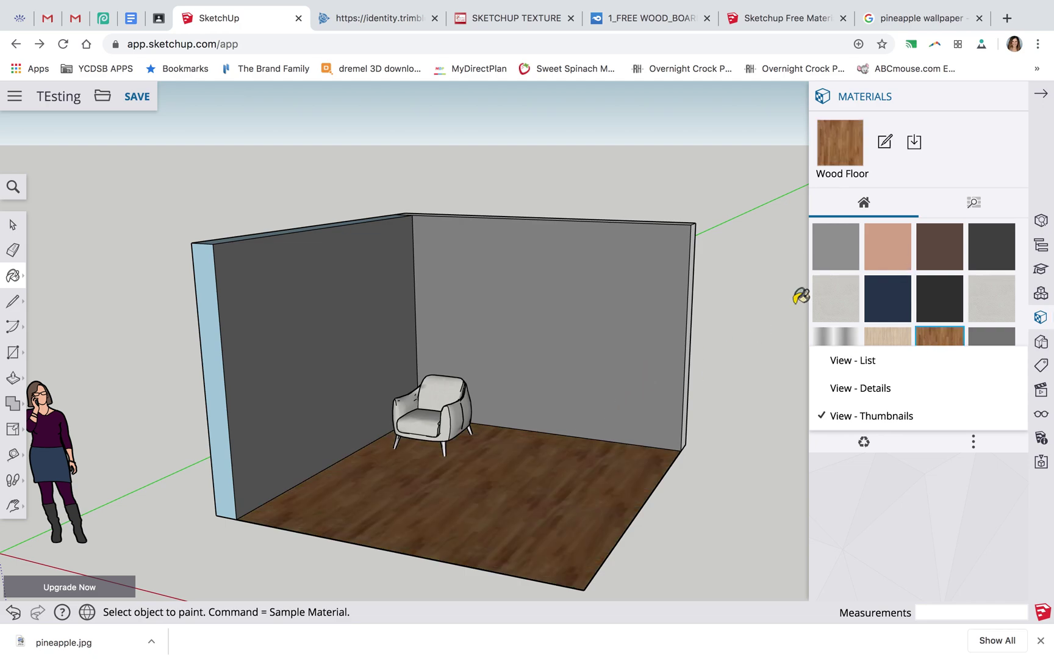
click(887, 144)
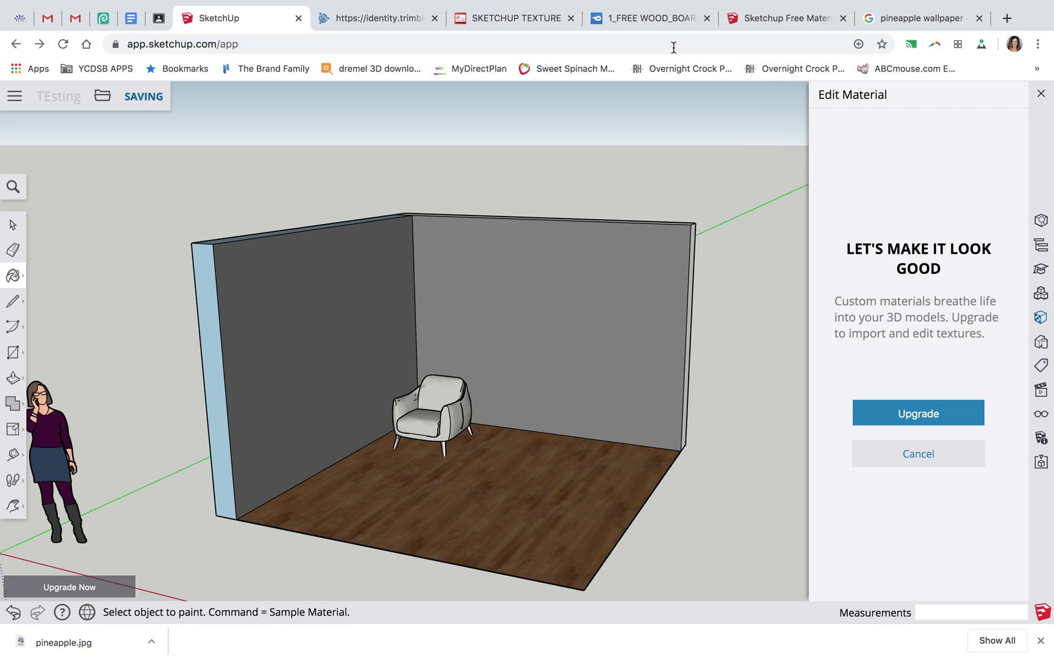
Step: Switch to the sketchuptexture.com tab with the free Wood boards PBR seamless textures post
click(513, 21)
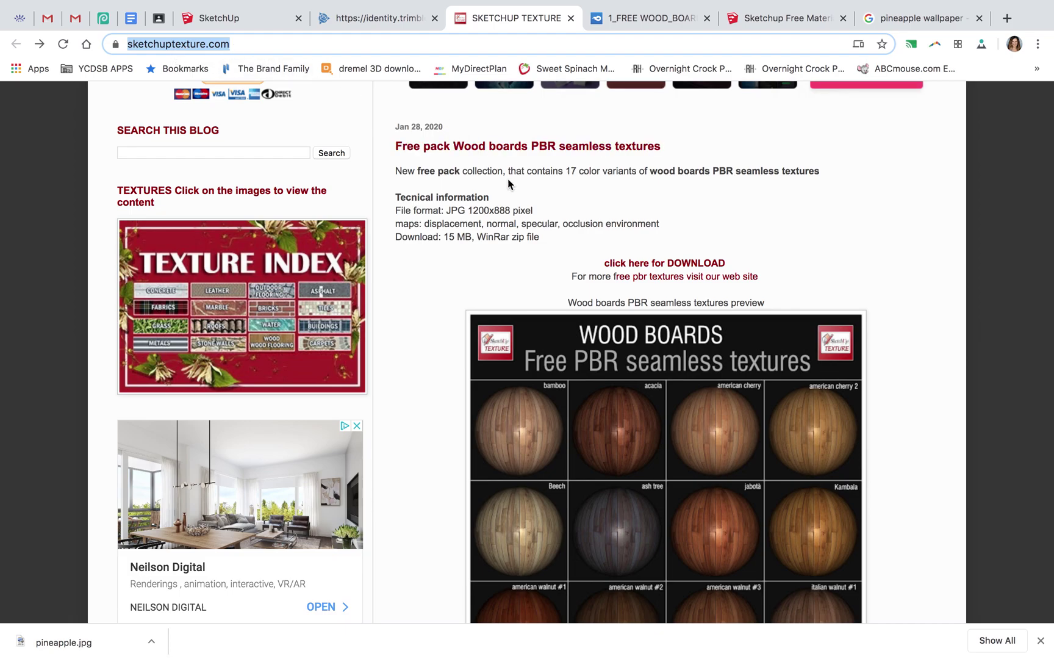
Step: Open the Wood boards pack's MediaFire download page, then bring Finder's Downloads folder forward
scroll(508, 185, up, 10)
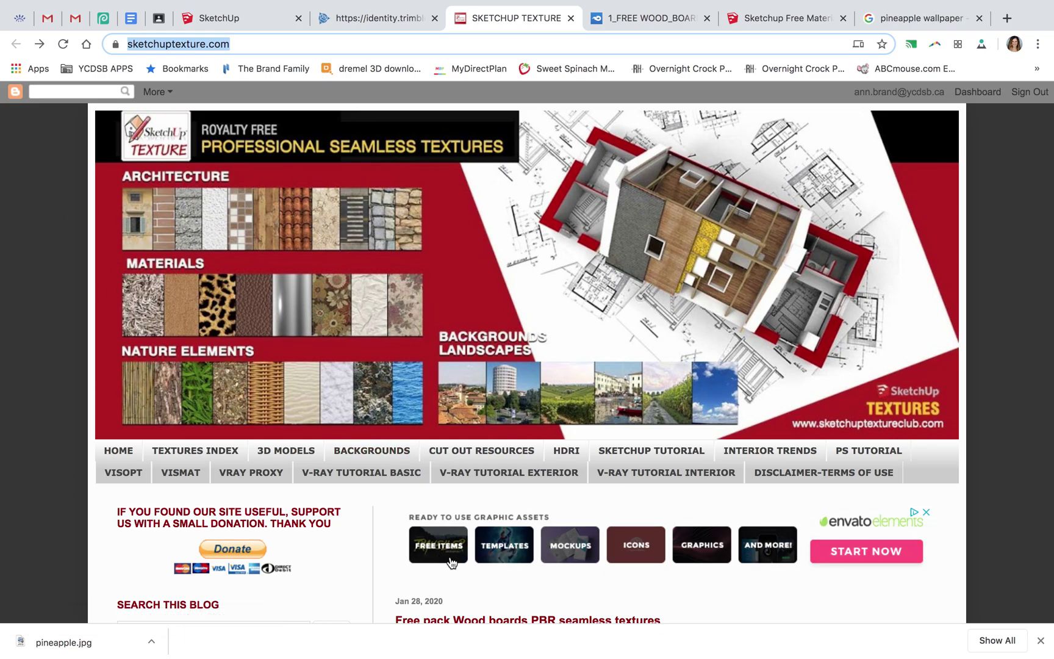
scroll(390, 579, down, 9)
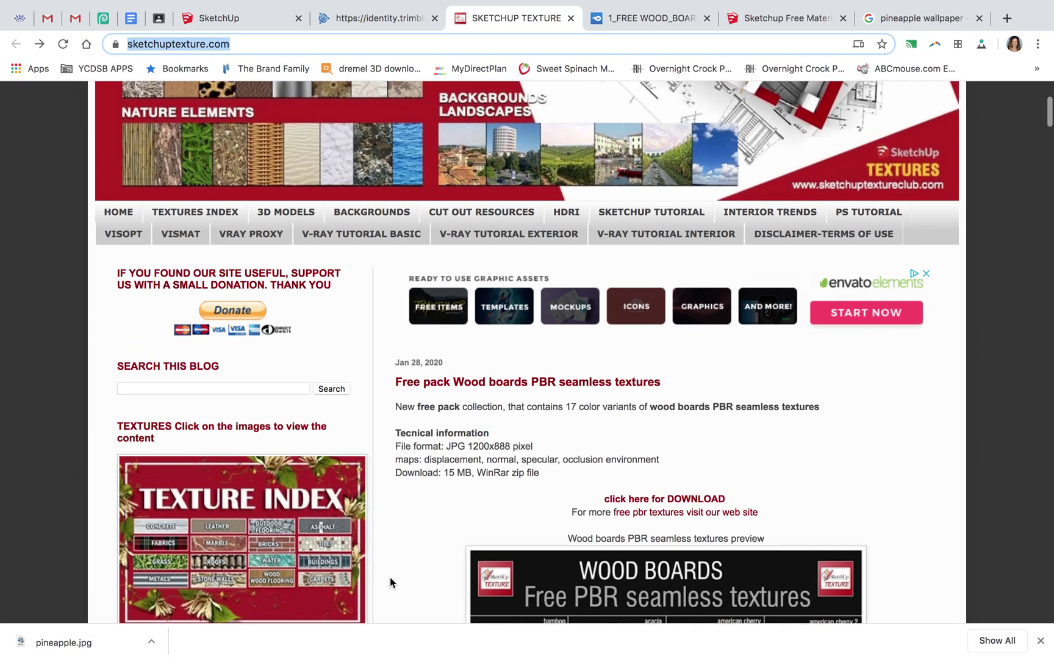
scroll(389, 577, down, 4)
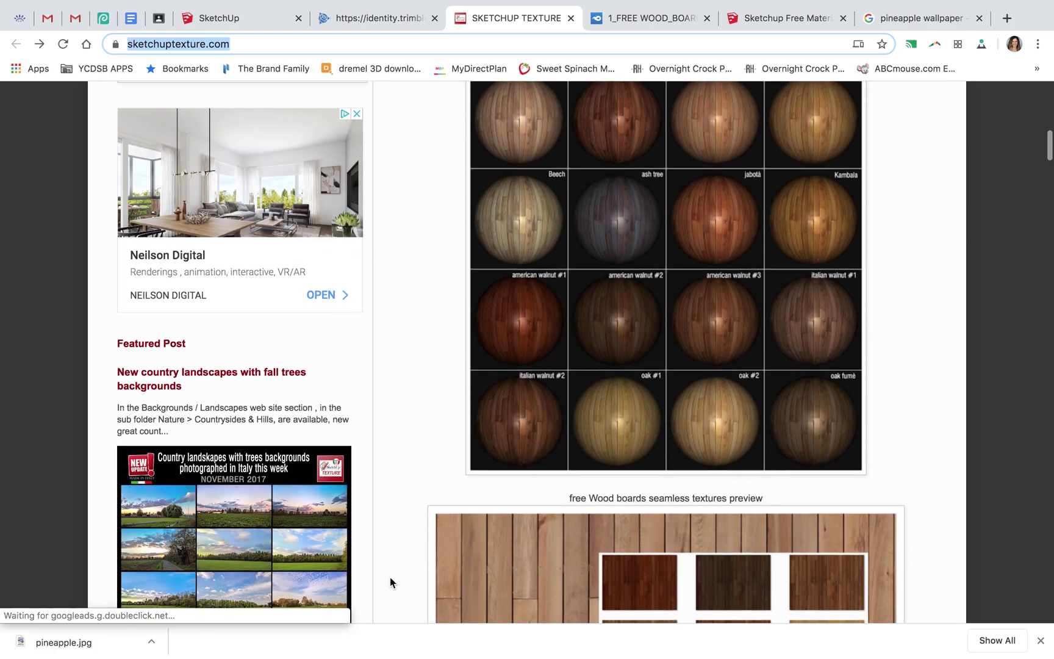
scroll(390, 577, up, 5)
scroll(390, 577, down, 2)
scroll(390, 577, up, 1)
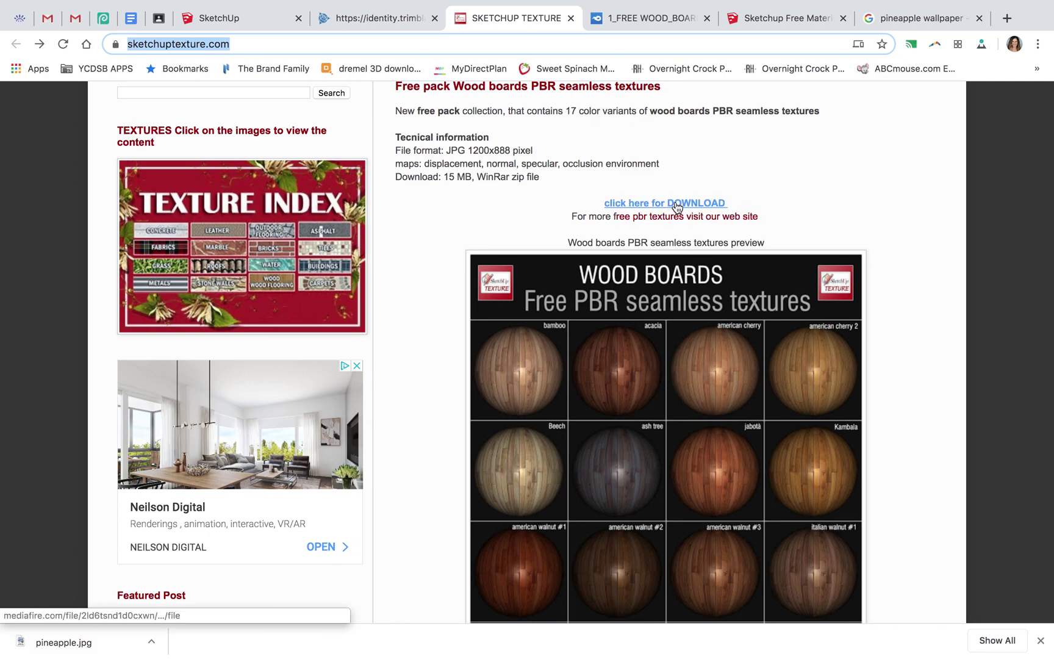
click(639, 20)
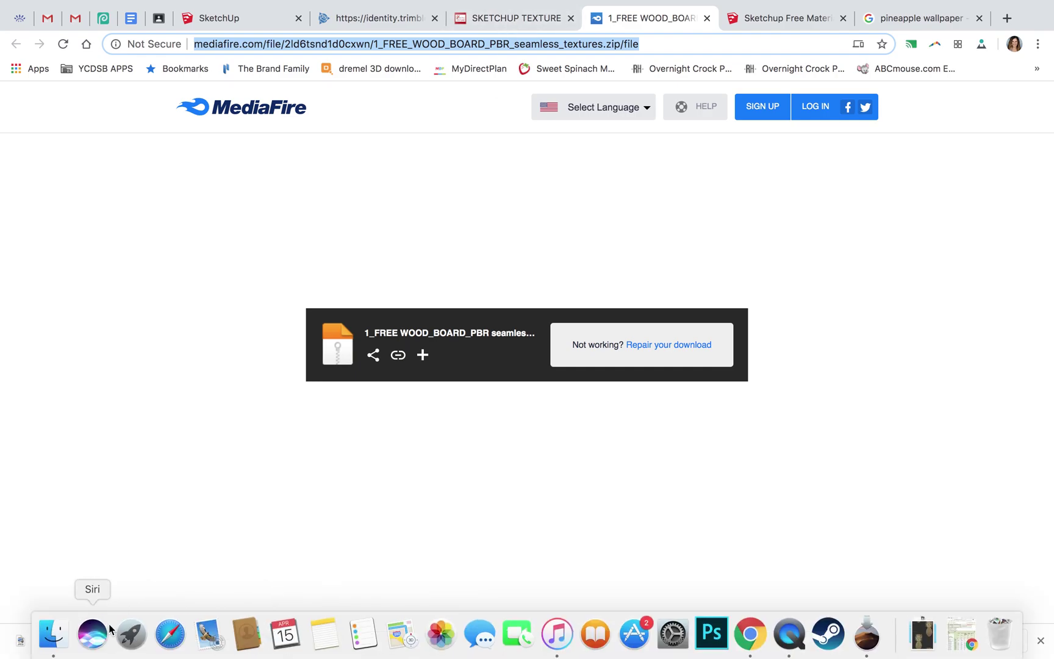
click(52, 636)
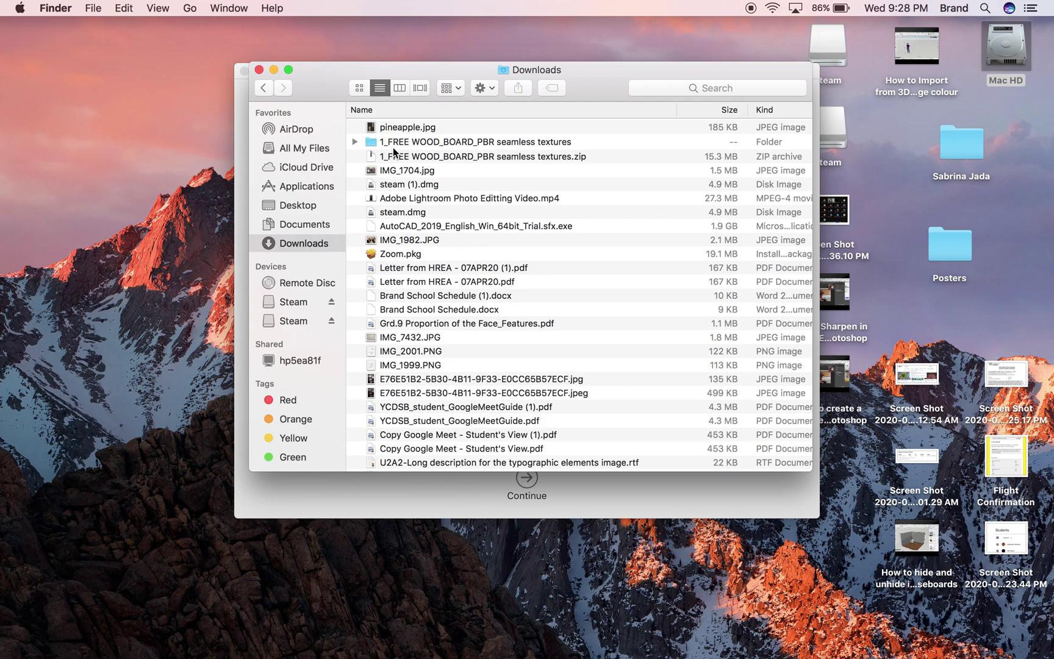
Step: Open the 1_FREE WOOD_BOARD_PBR seamless textures folder in Finder's Icon view
click(357, 140)
key(Right)
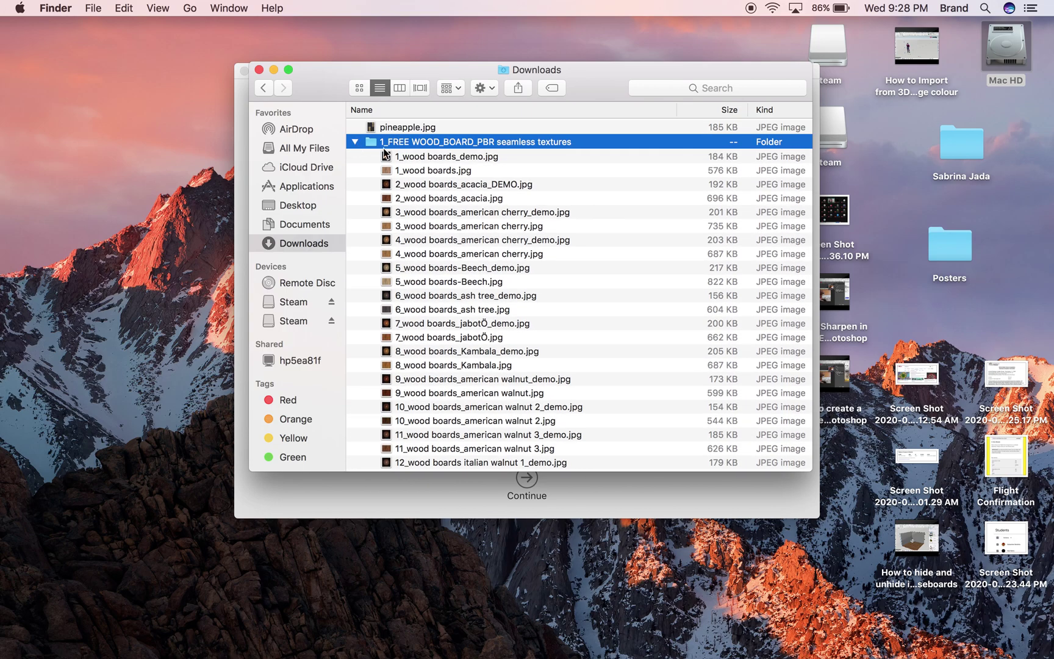
scroll(461, 365, down, 5)
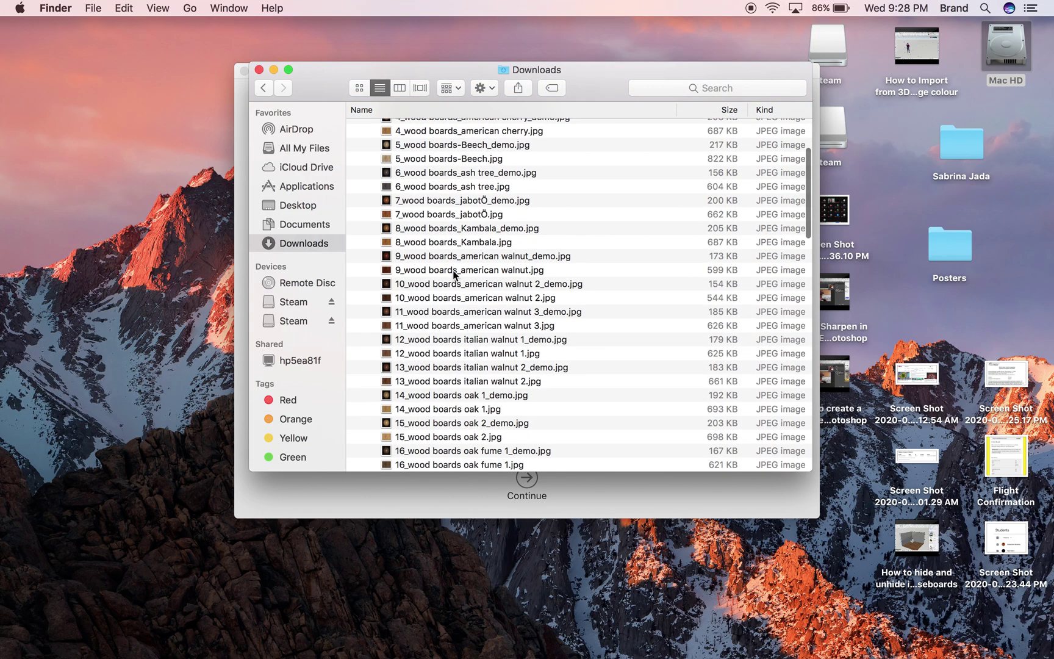
scroll(454, 275, up, 5)
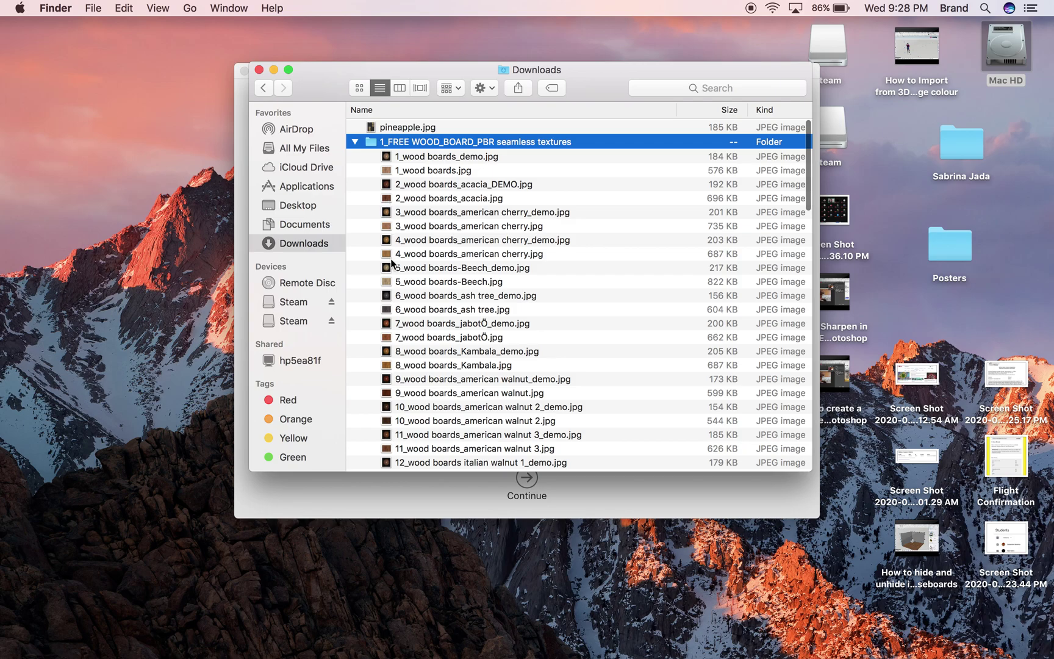
click(359, 89)
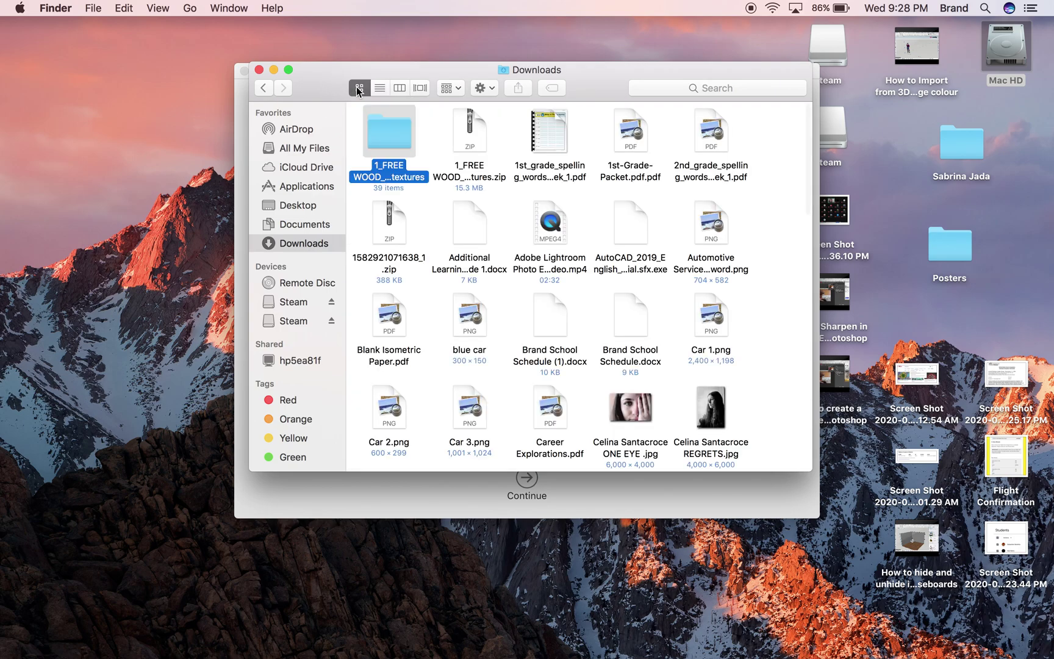
double_click(387, 129)
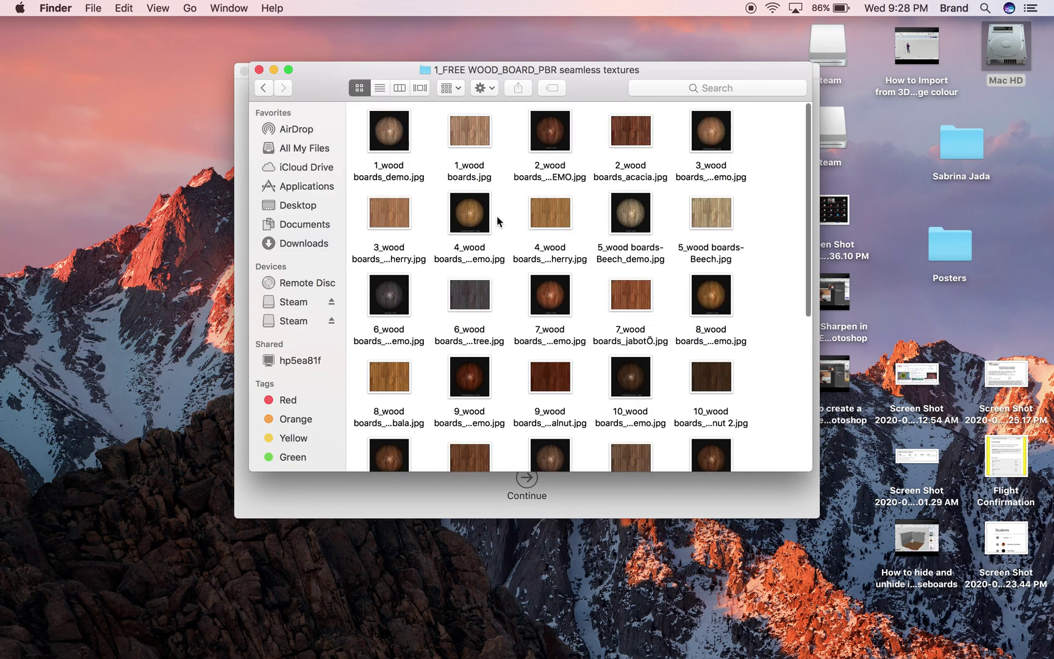
Step: Browse the wood board textures: 1_wood boards, acacia, Beech, jabotÖ, ash and american cherry
click(480, 129)
click(547, 202)
click(631, 139)
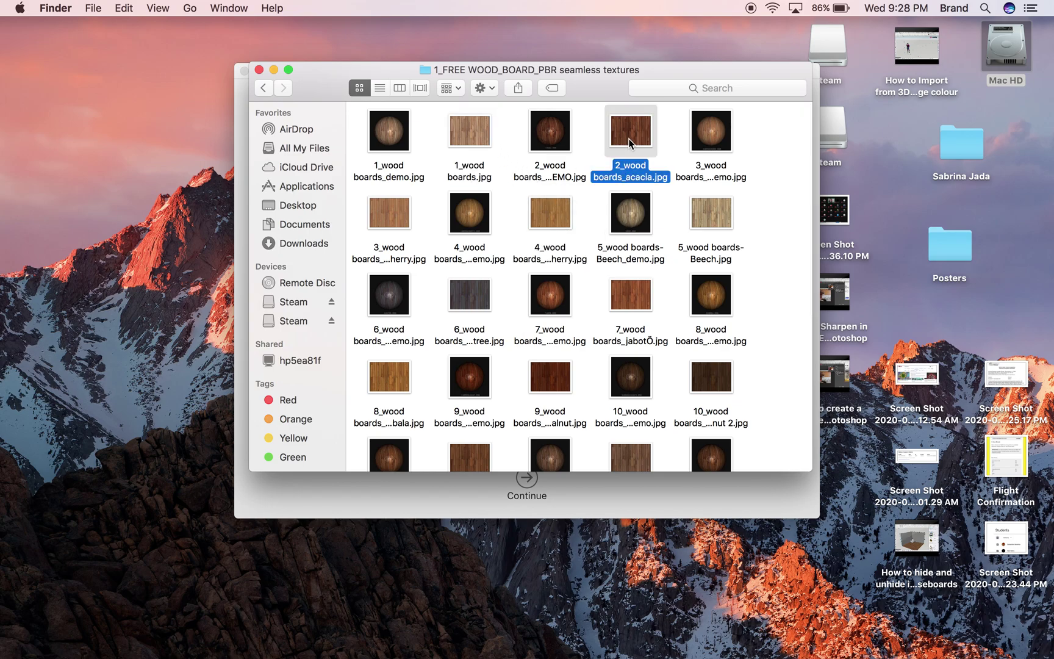
click(703, 218)
click(627, 289)
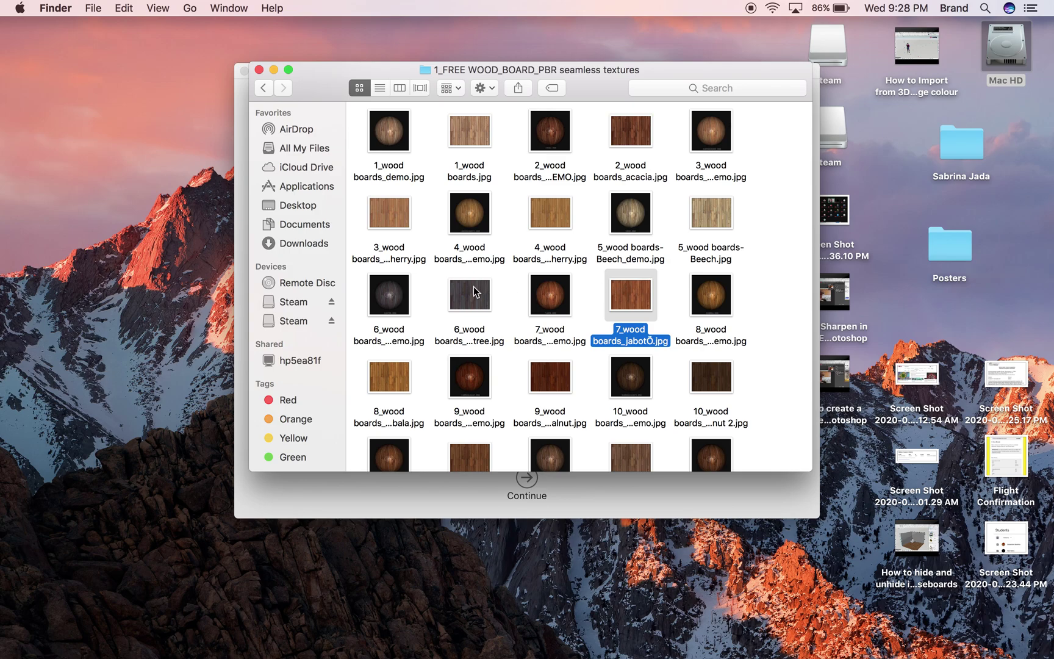
click(473, 285)
click(613, 284)
click(458, 211)
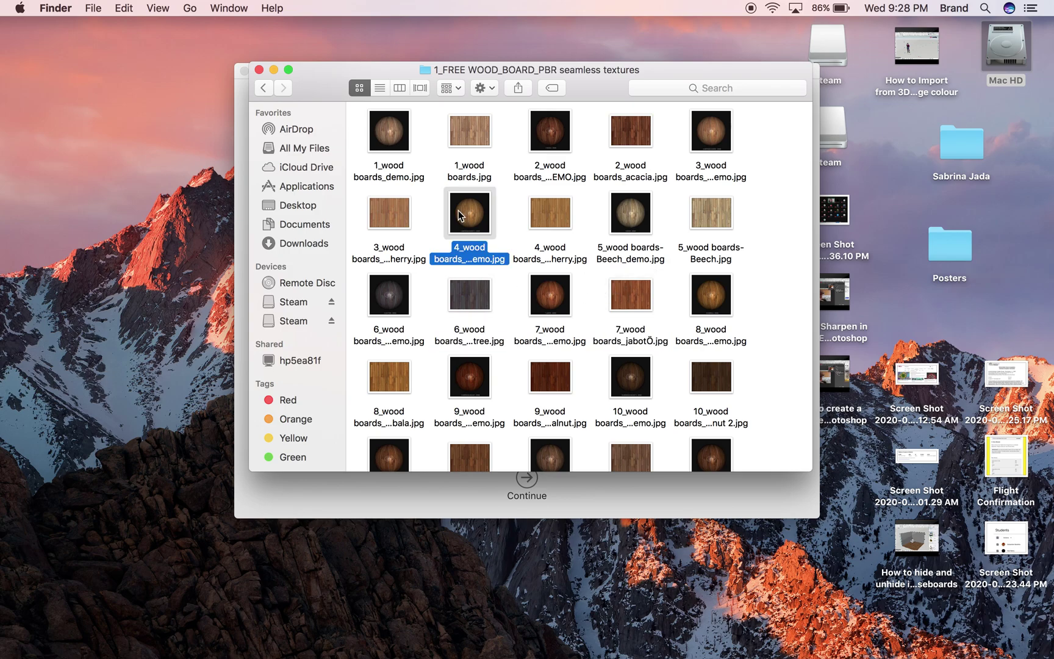
click(378, 225)
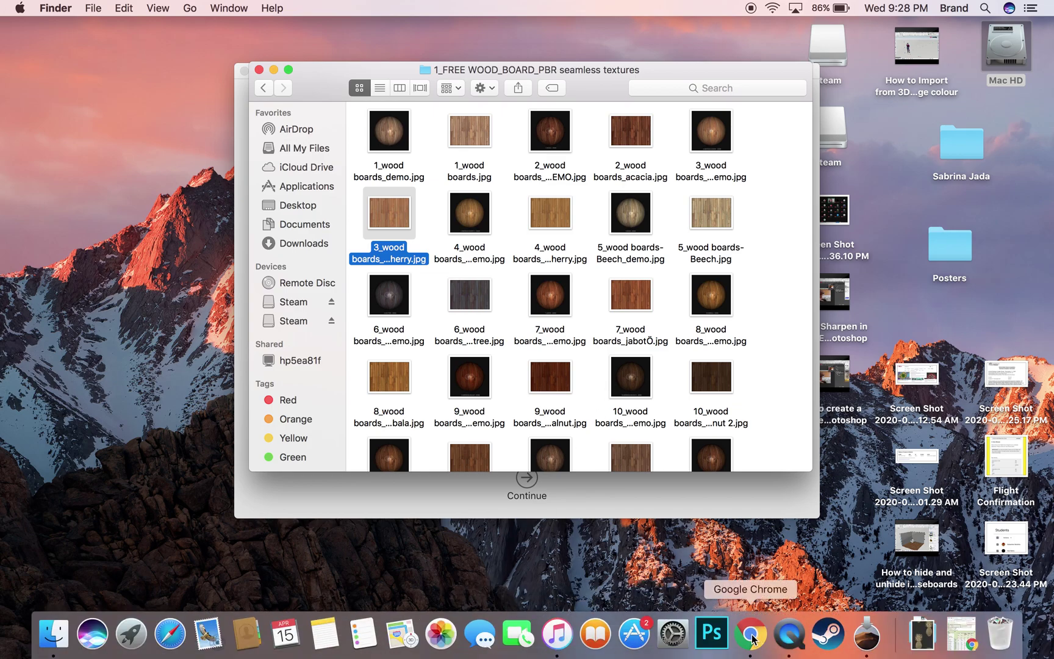
click(752, 644)
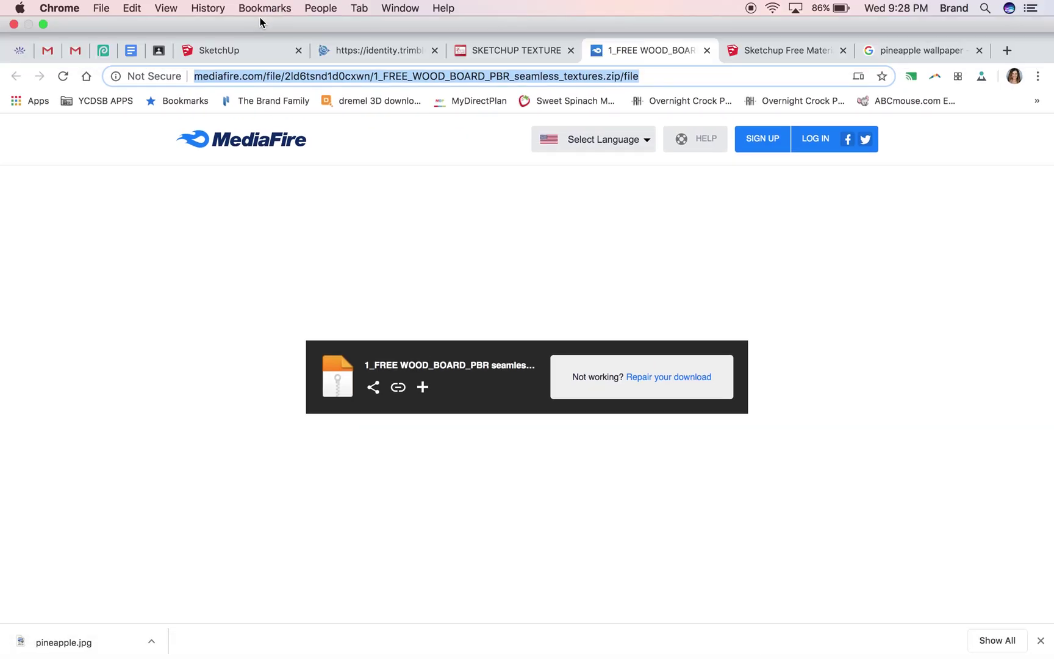
Step: Back in SketchUp, start inserting a file from your computer via the file menu
click(244, 50)
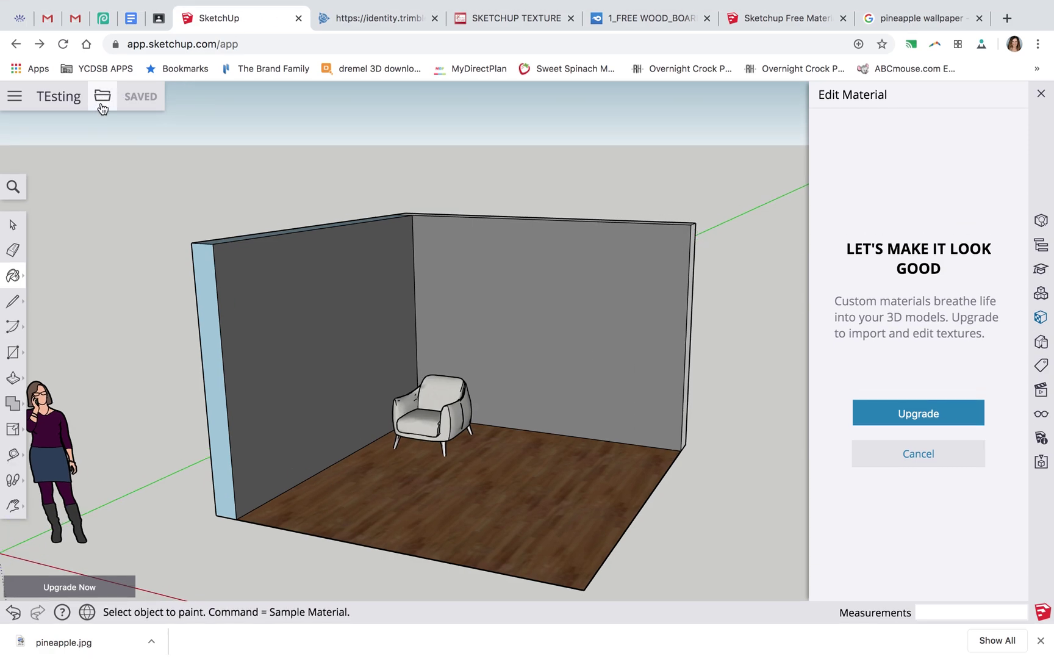
click(102, 100)
click(111, 199)
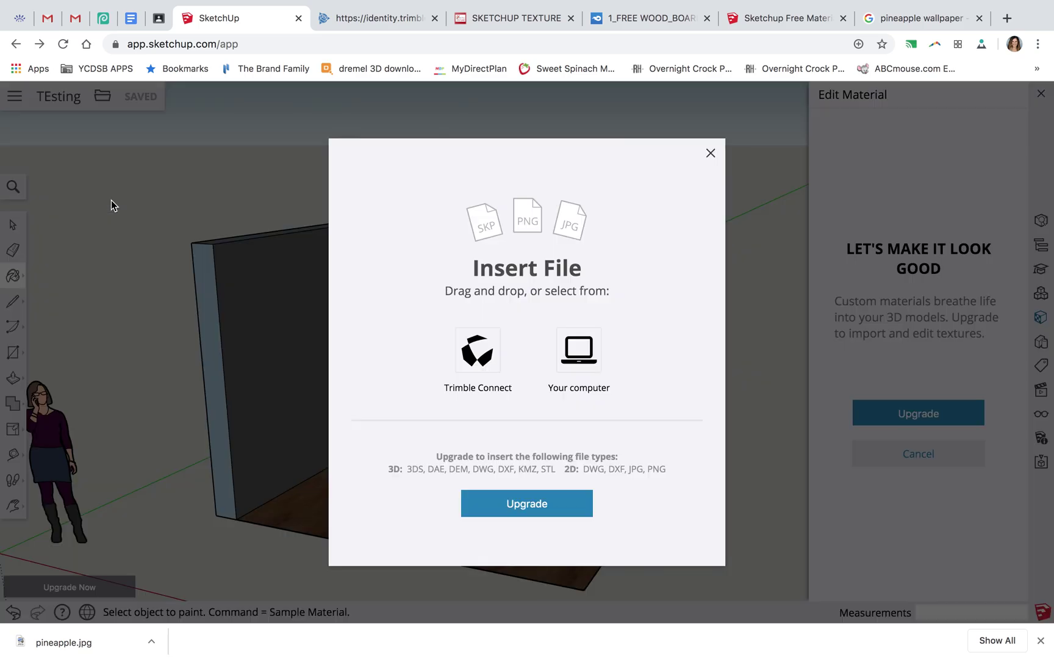
click(577, 365)
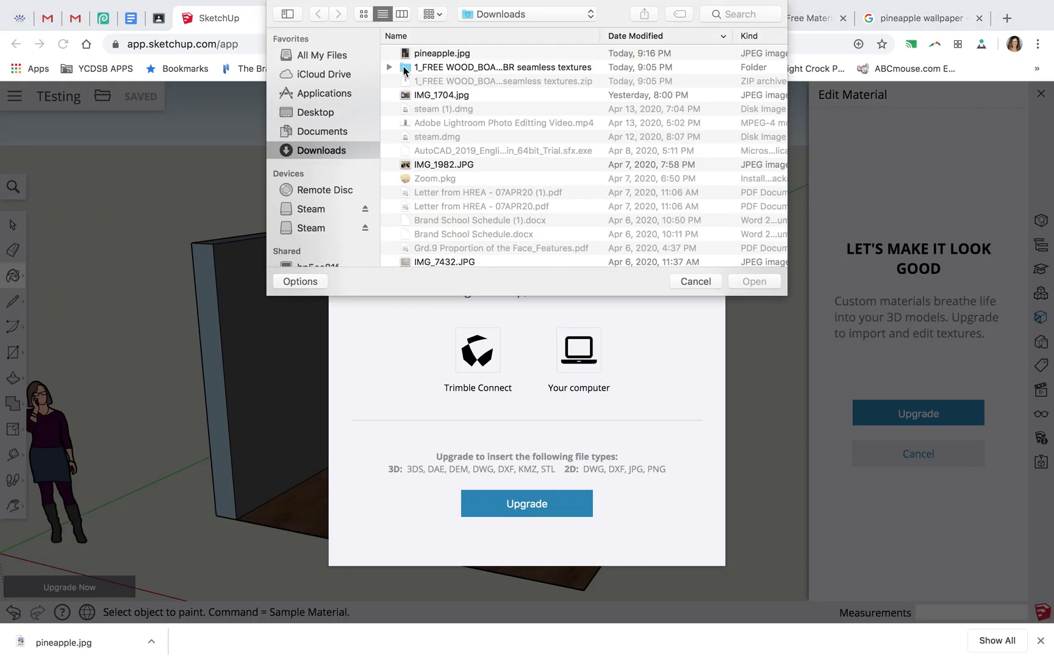
Step: Choose 9_wood boards_american walnut.jpg from the textures folder and insert it as an Image
click(390, 68)
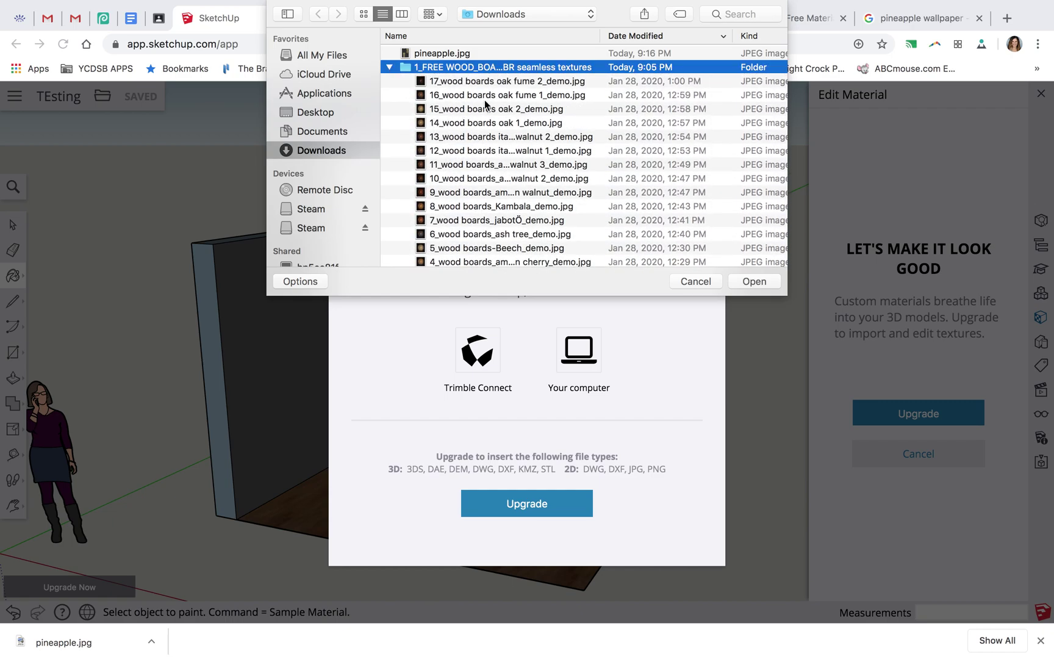
click(363, 17)
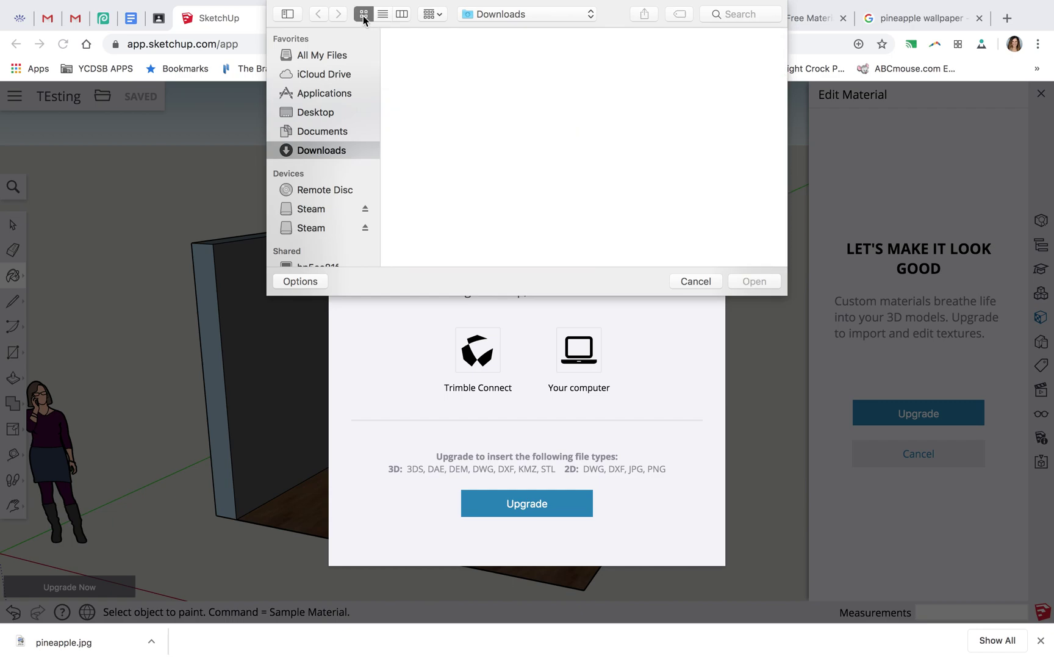
double_click(447, 65)
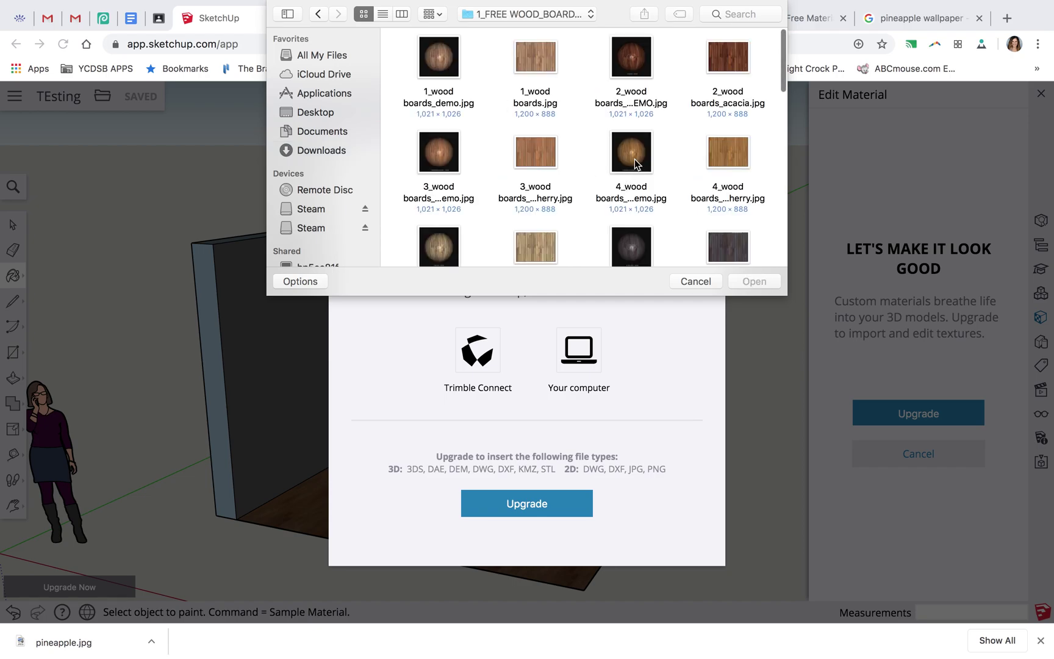
scroll(647, 146, down, 3)
scroll(646, 147, down, 5)
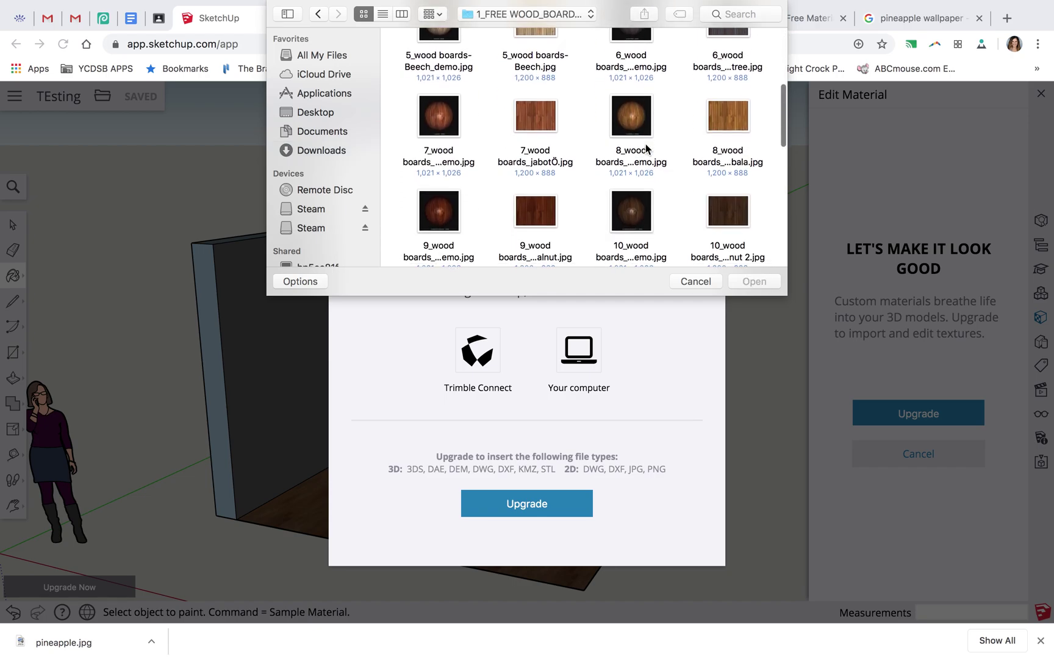
click(536, 201)
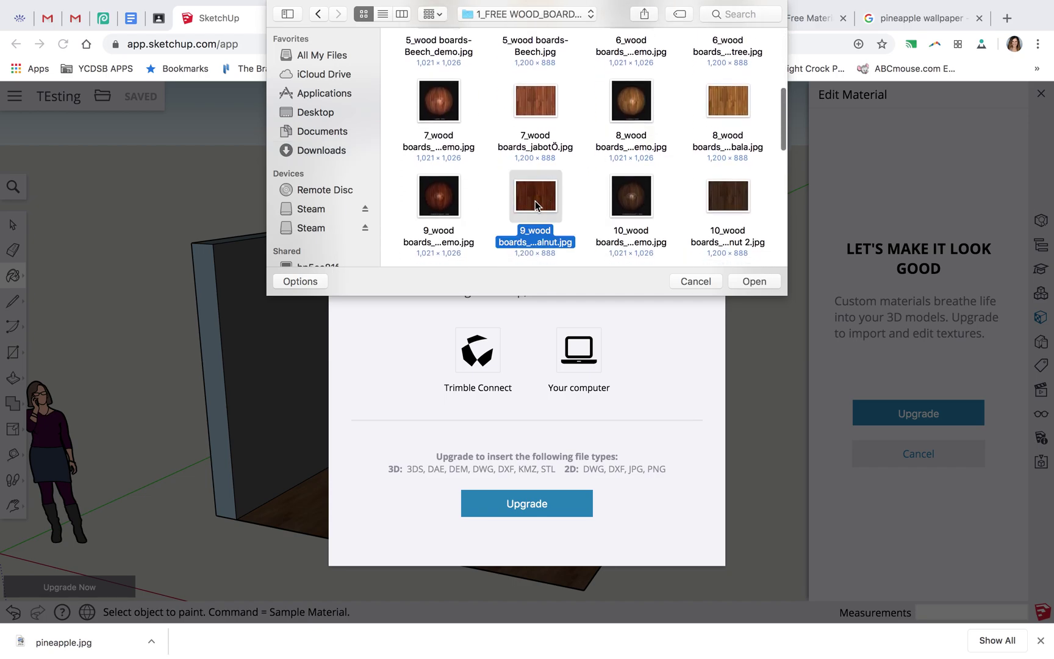
click(753, 281)
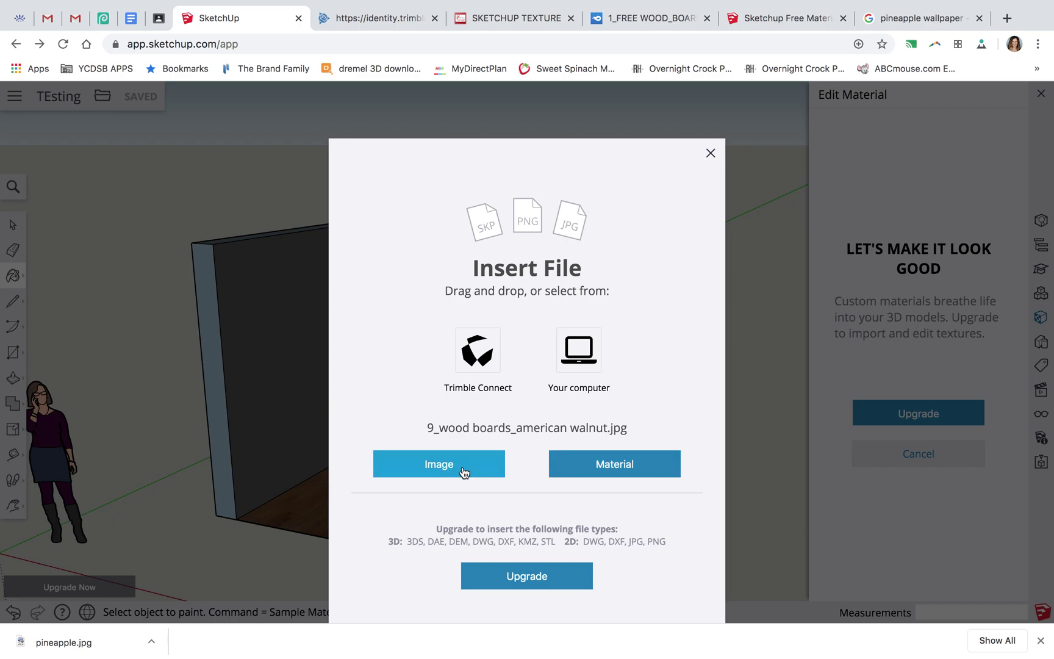
click(455, 458)
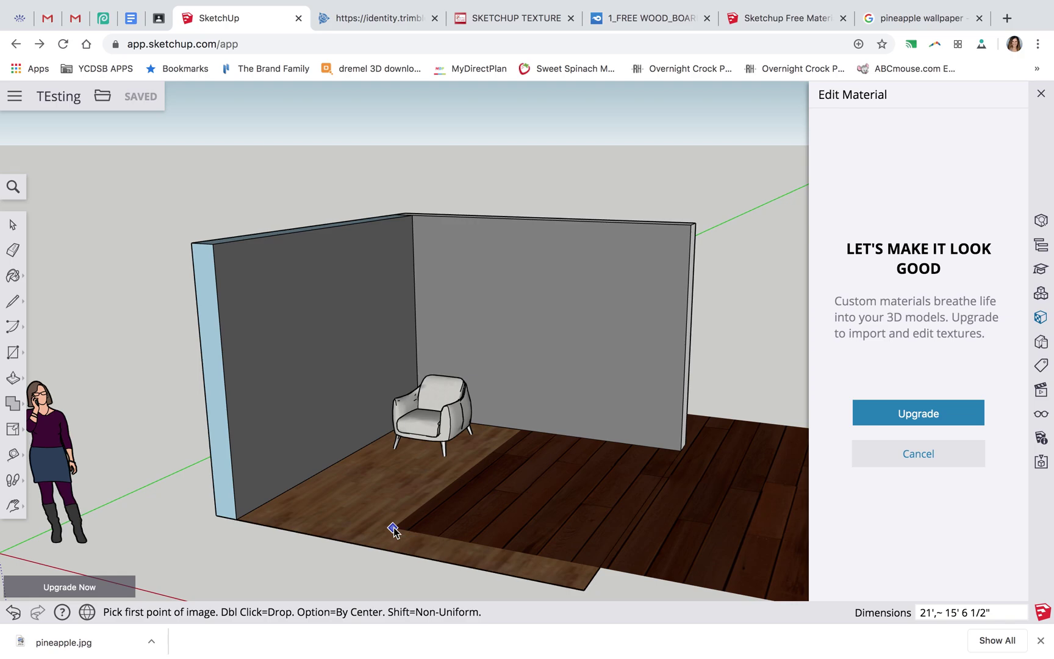
Step: Place the walnut image's first corner on the floor and size it to 12',12'
click(393, 528)
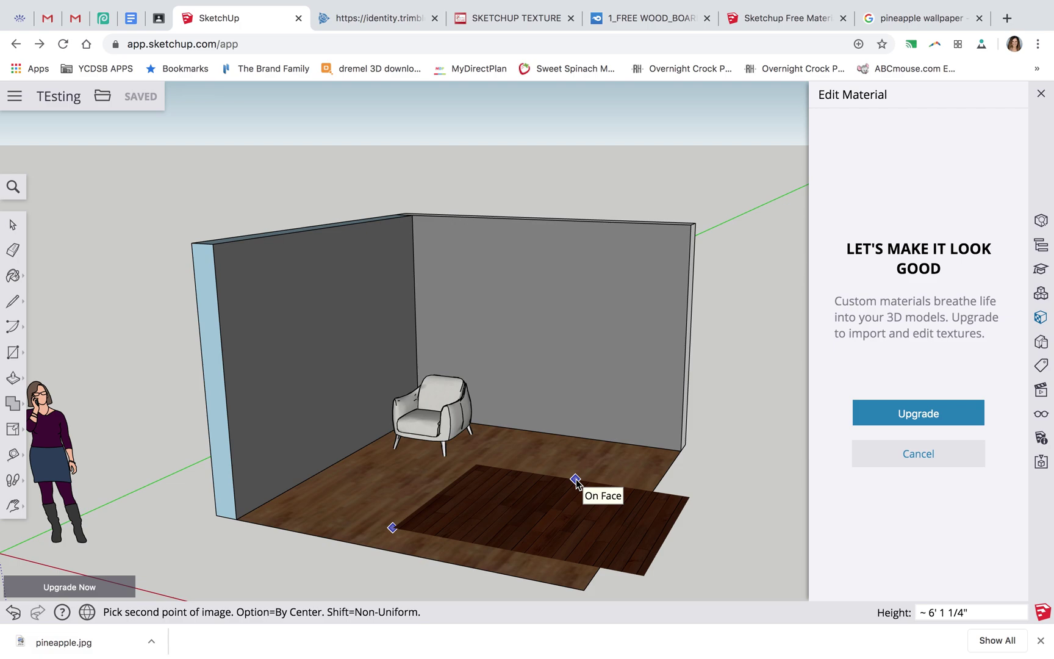
text(12)
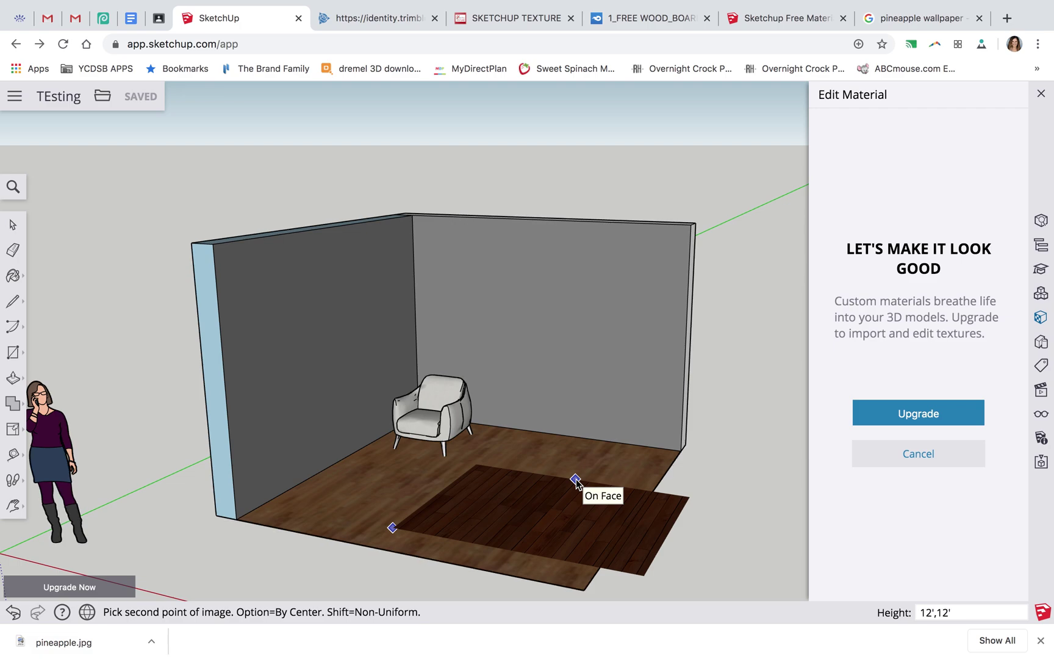
text(',12')
key(Return)
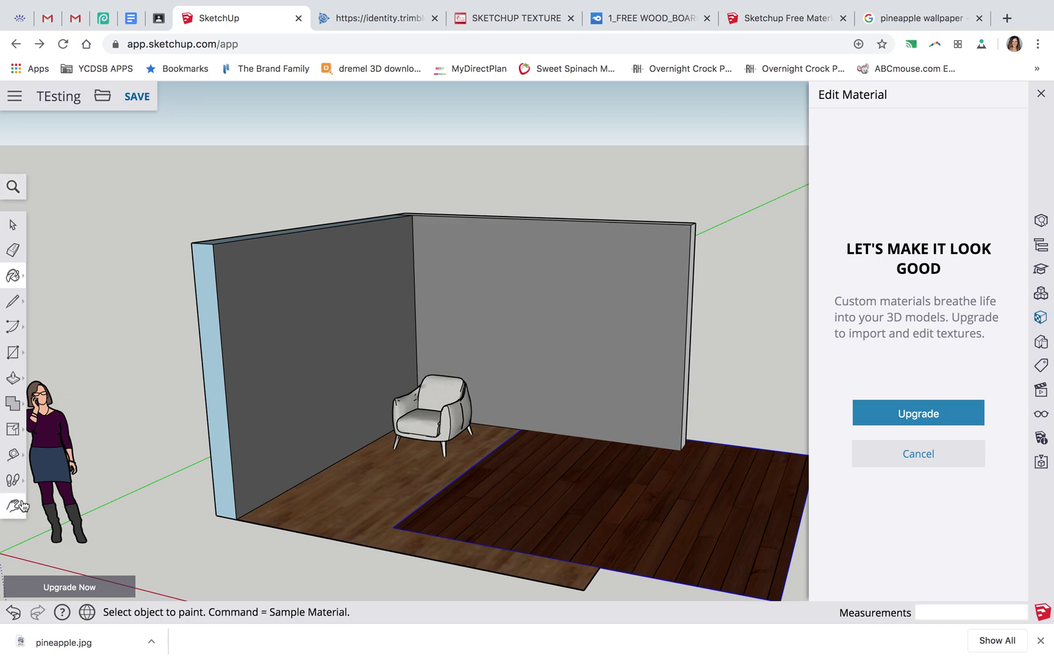
click(15, 479)
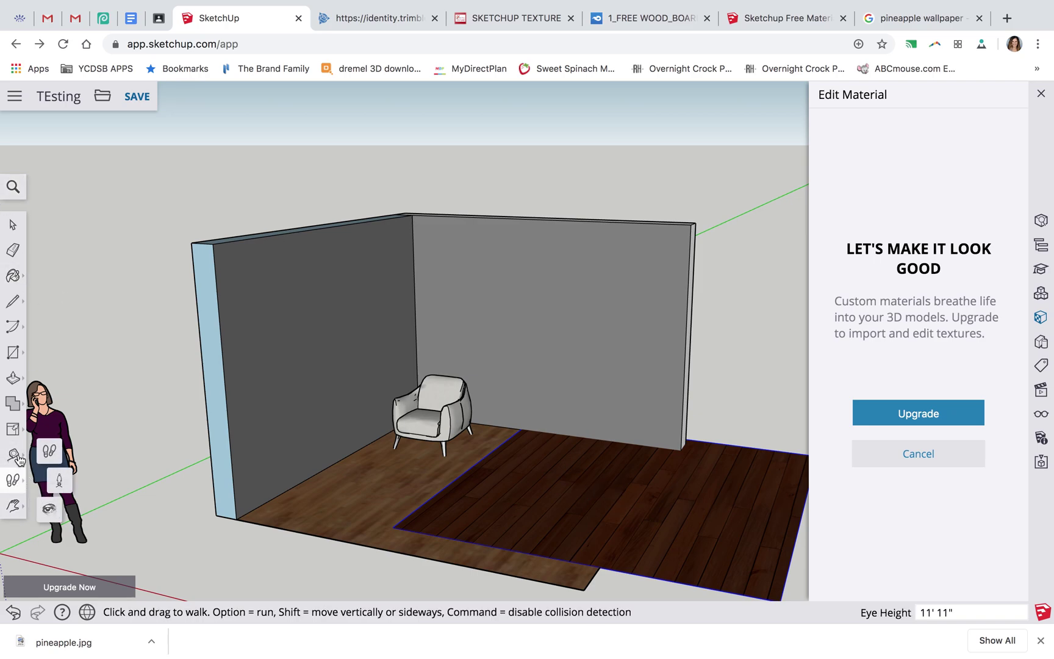
Step: Use the Move tool to shift the walnut image over the room's floor
click(12, 429)
click(43, 400)
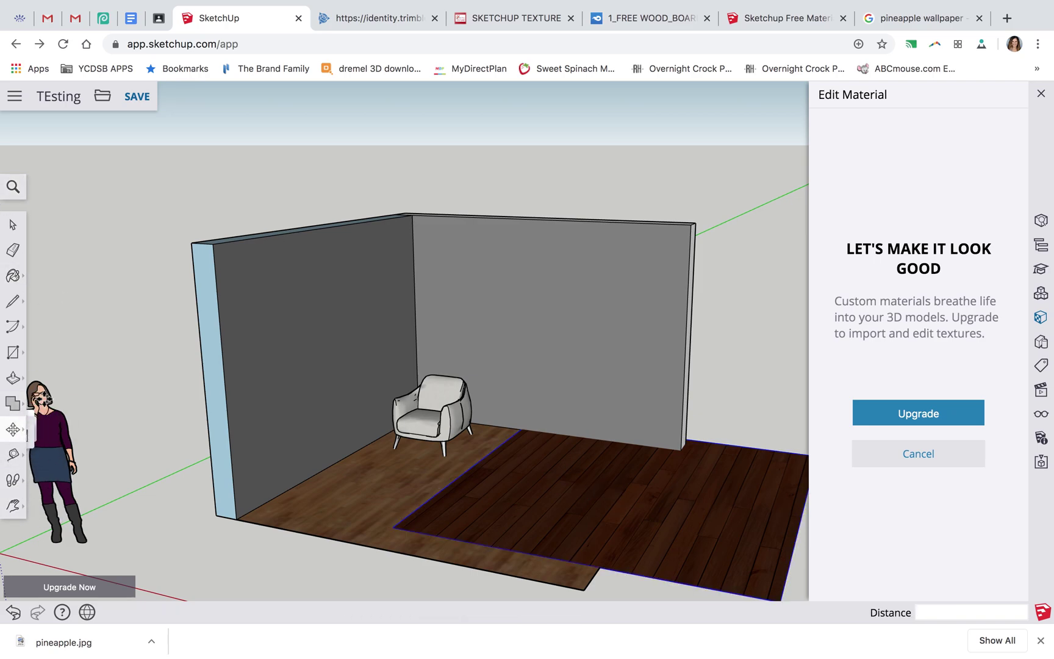
click(471, 500)
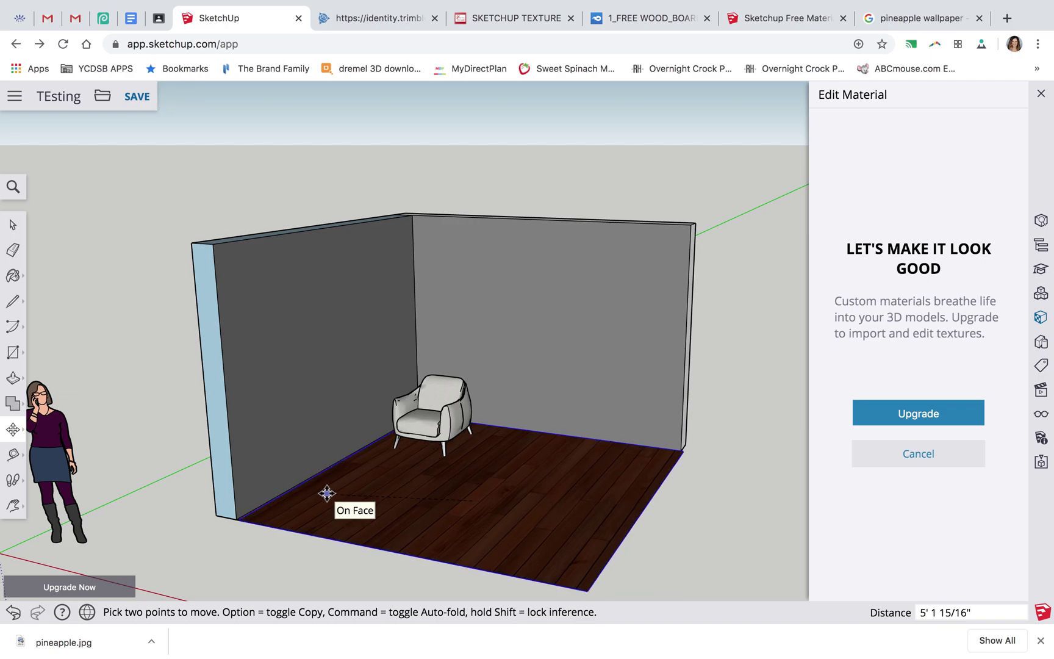
click(324, 492)
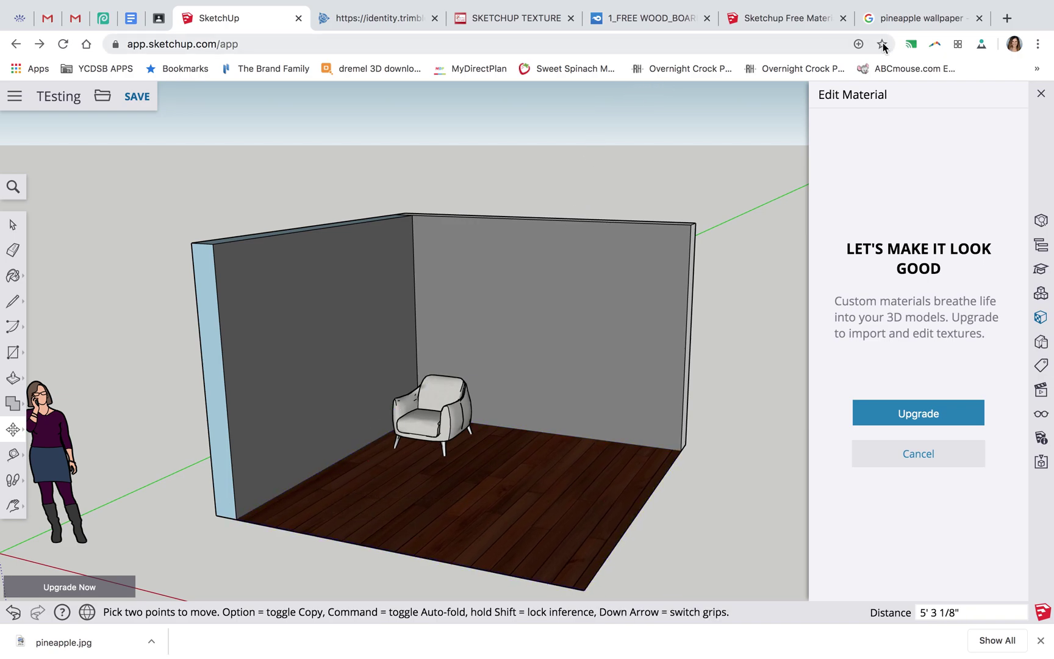
click(912, 22)
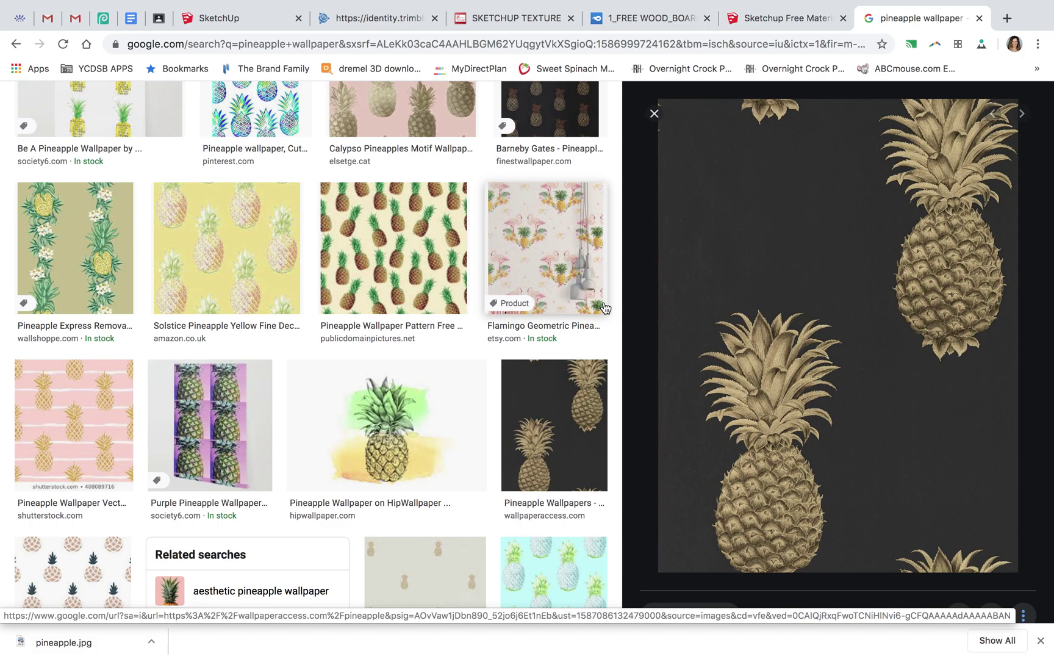
Step: Search Google Images for 'art deco art' and preview the gold art deco design print
scroll(486, 334, up, 15)
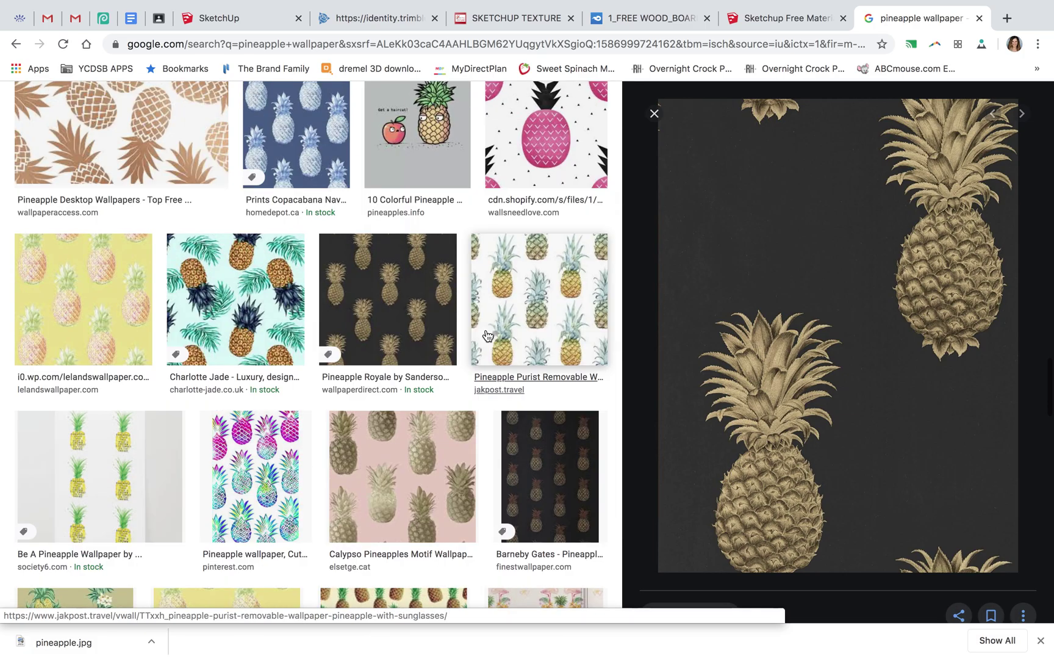
scroll(486, 329, up, 10)
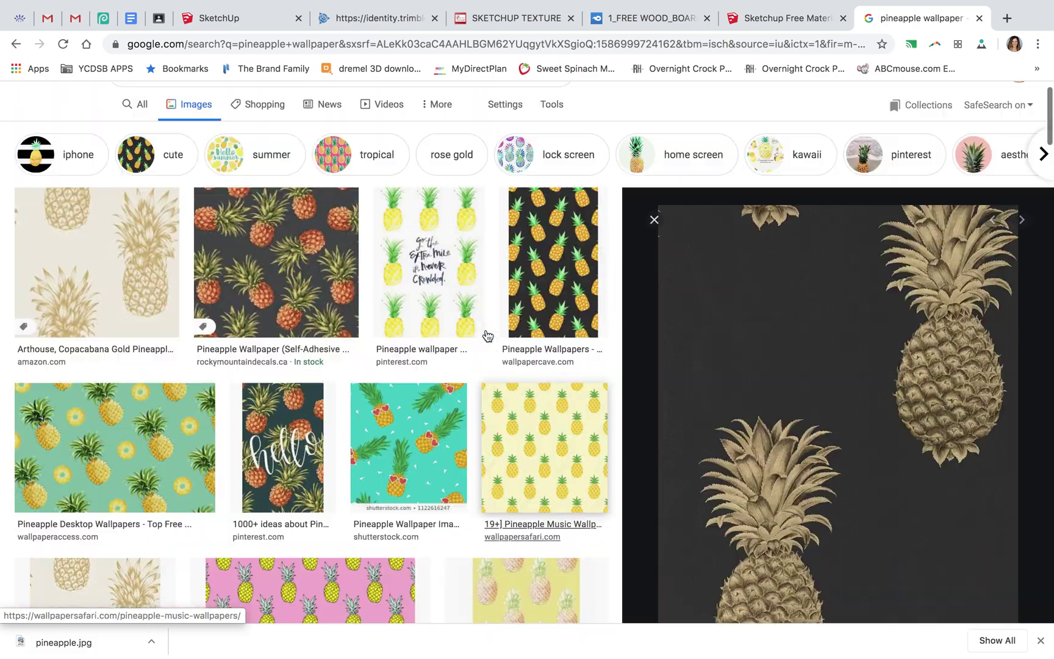
click(241, 113)
key(super+a)
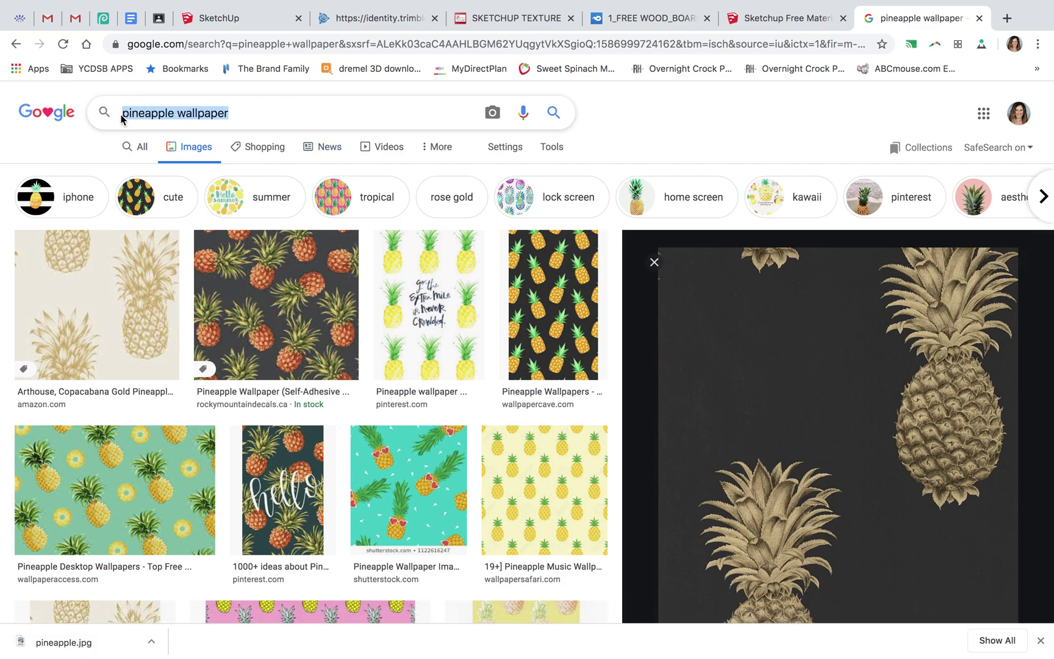
text(art deco art)
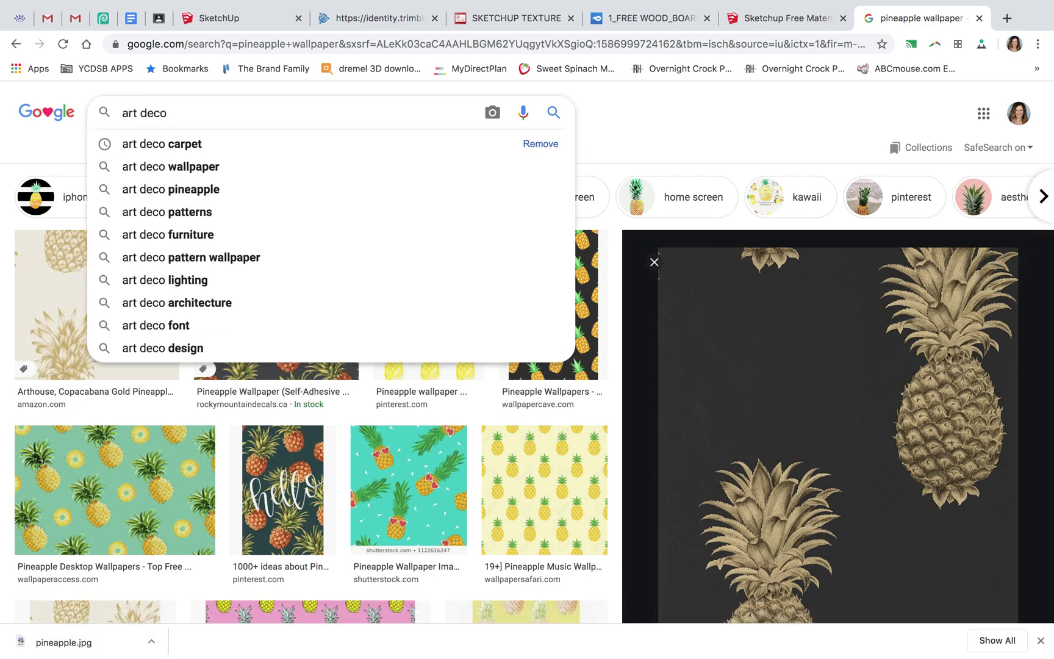
key(Return)
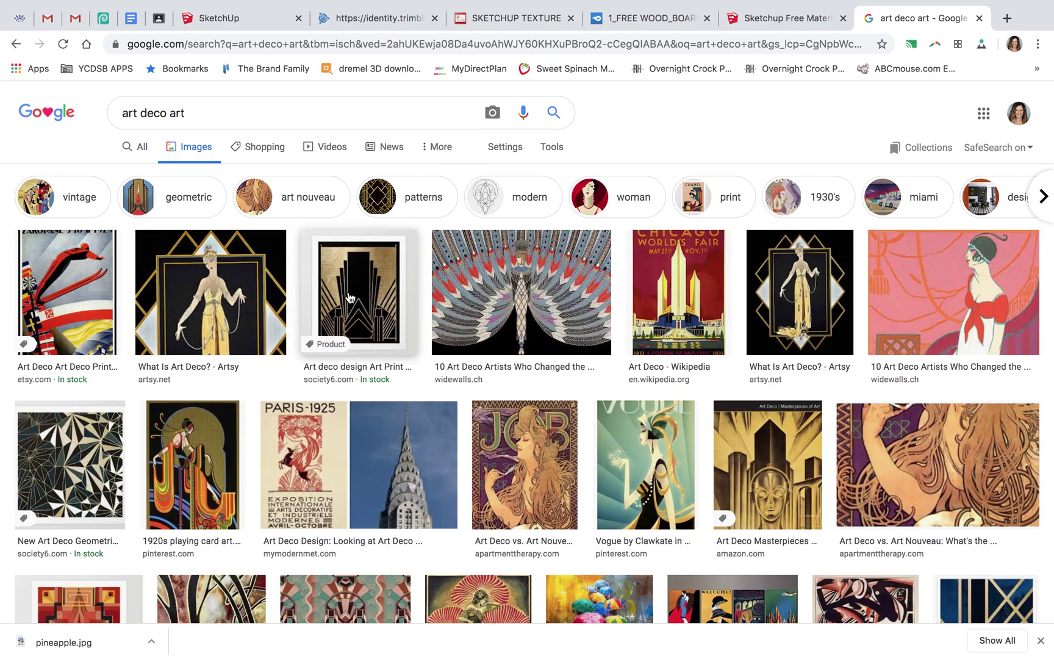
click(382, 288)
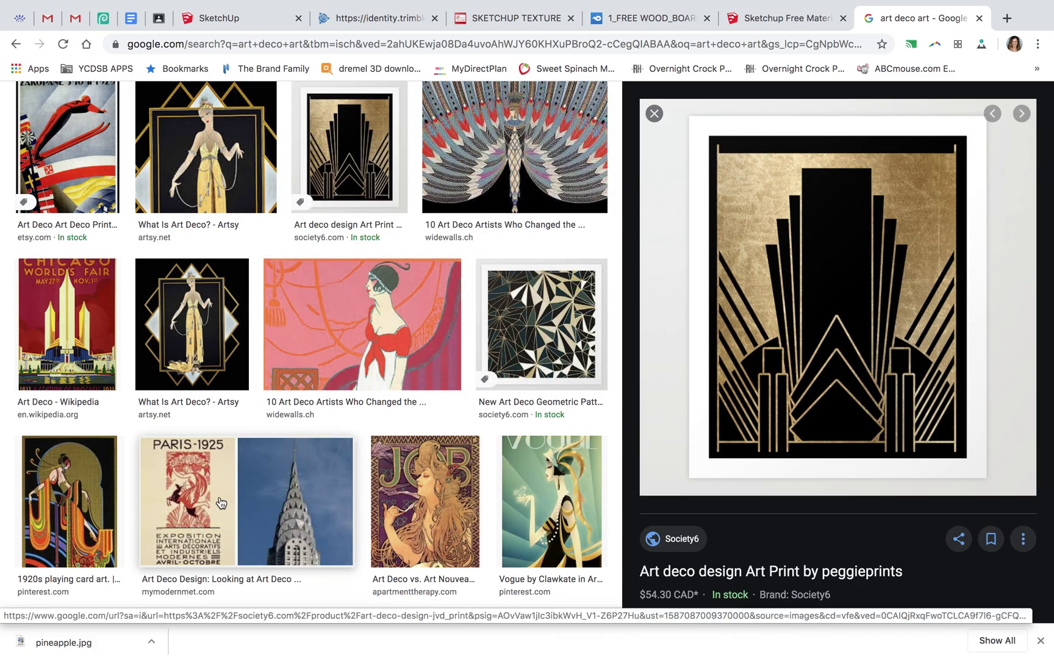
click(245, 22)
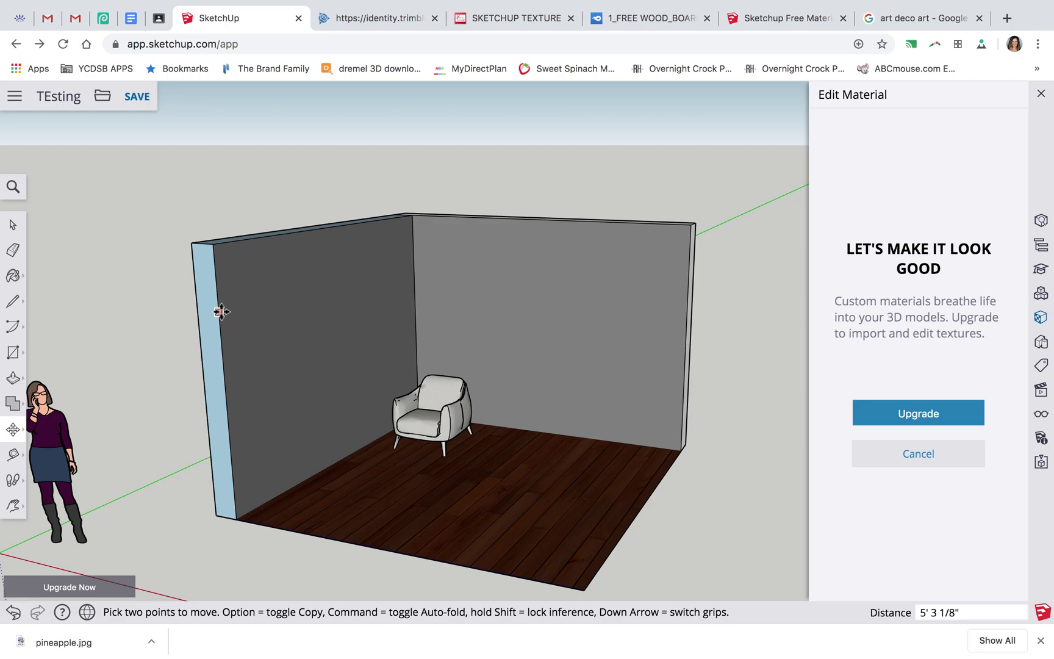
Step: Insert pineapple.jpg from the Downloads folder into the room model as an Image
click(103, 97)
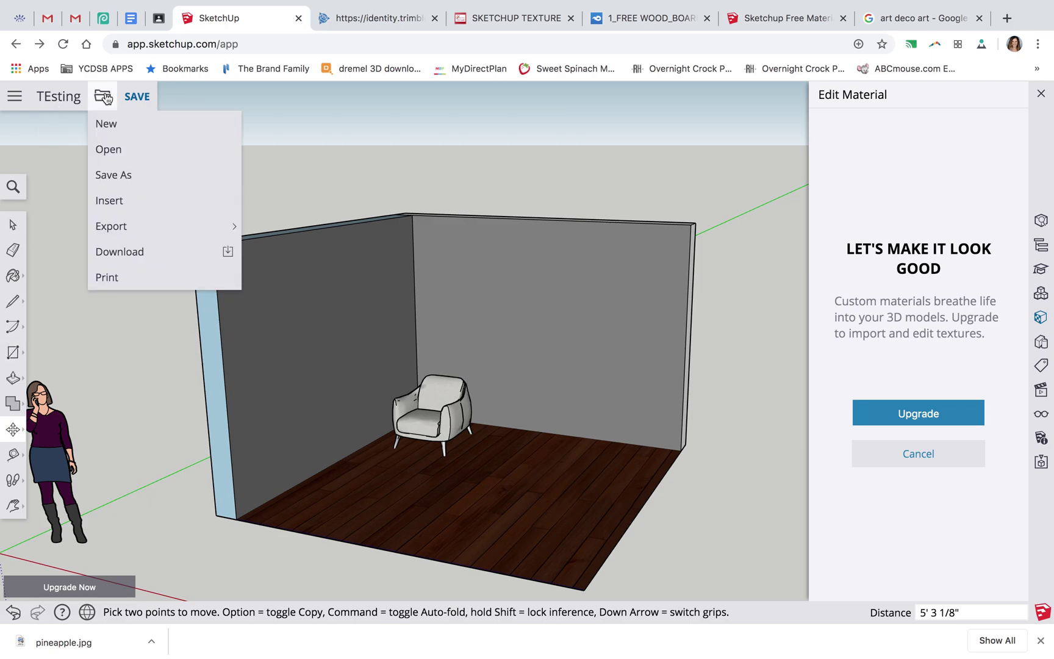
click(130, 200)
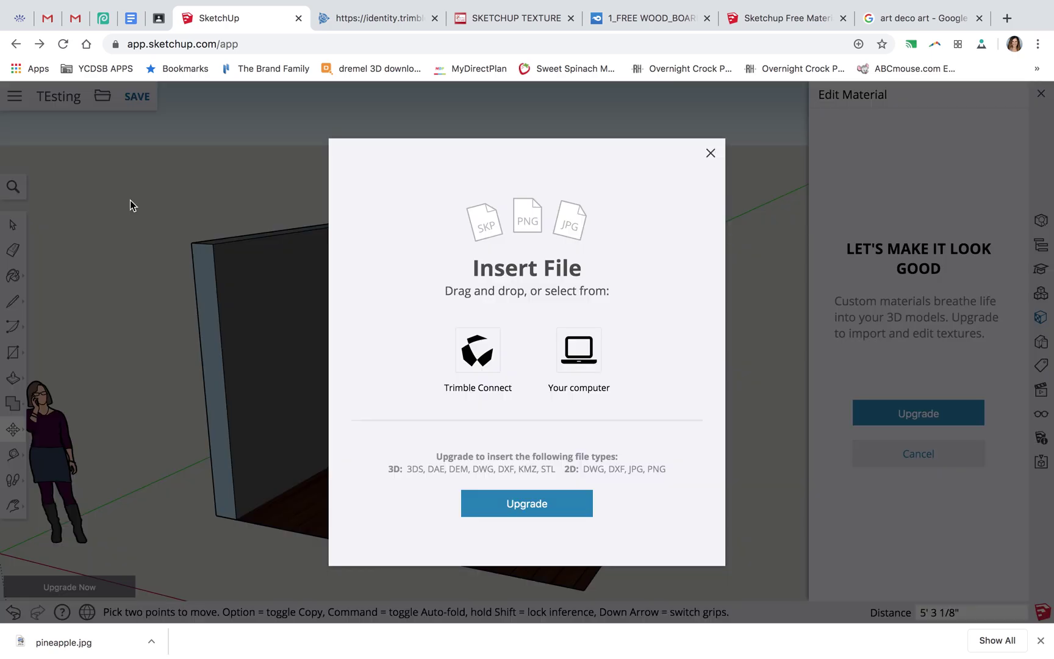
click(586, 361)
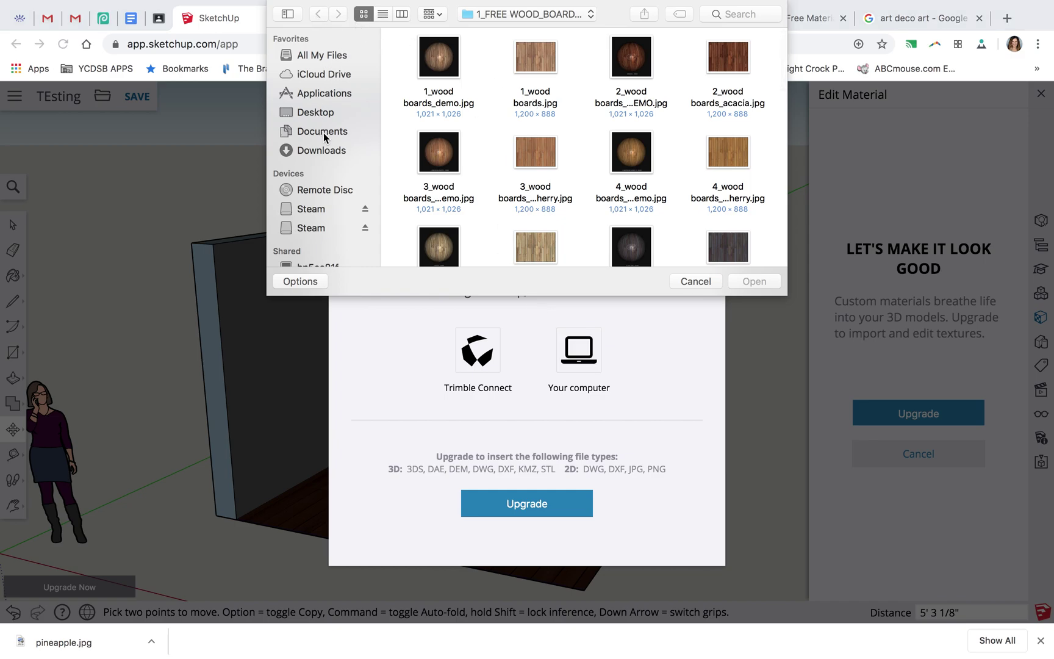
click(325, 149)
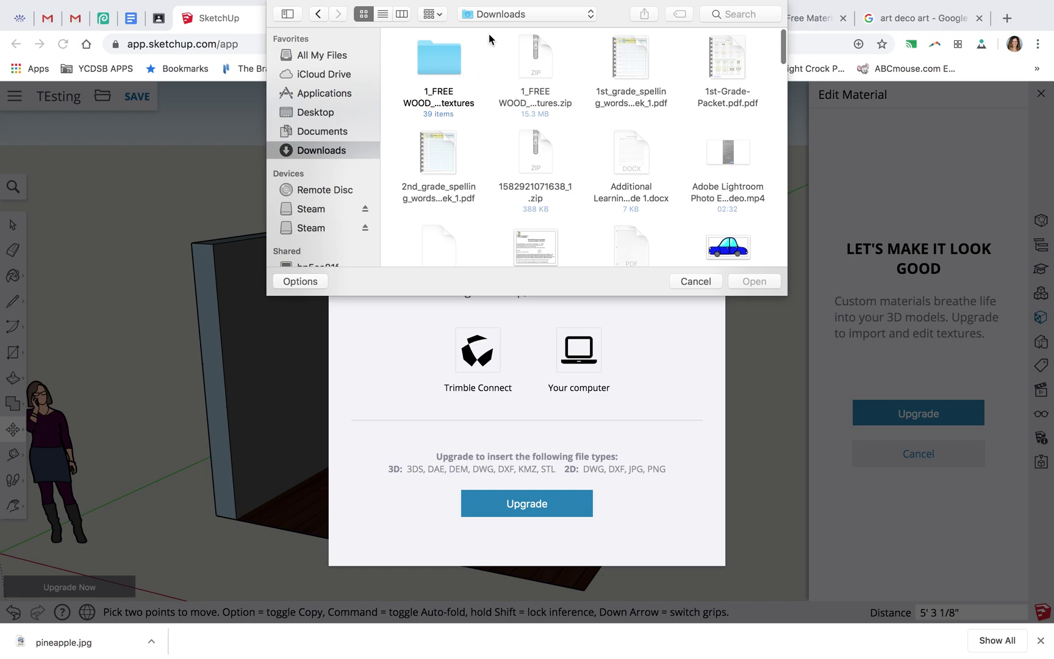
click(382, 14)
click(439, 52)
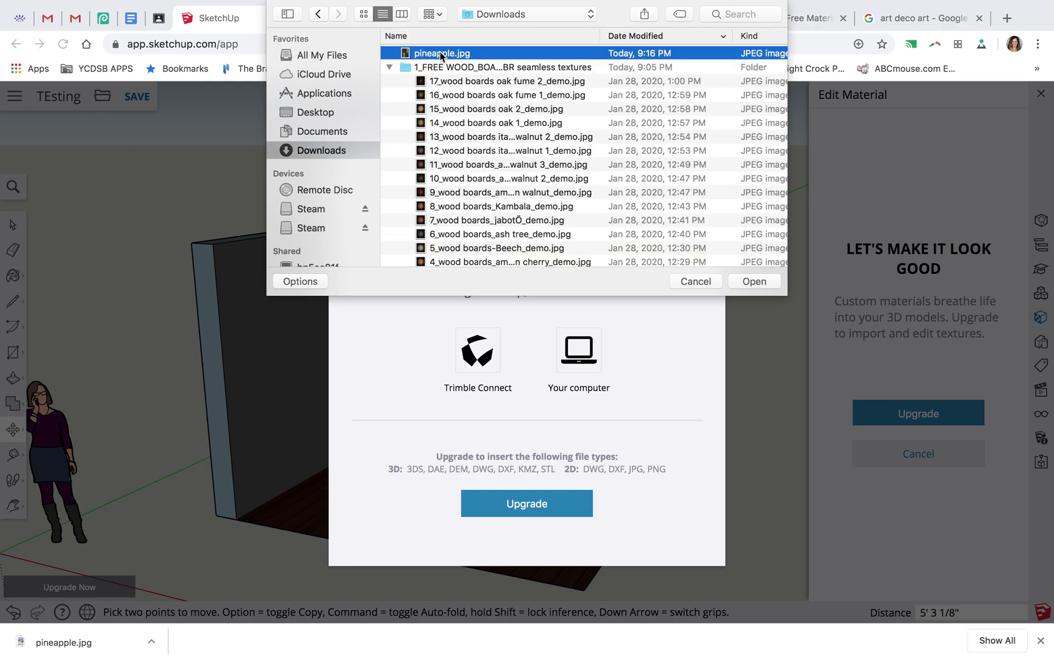
click(747, 281)
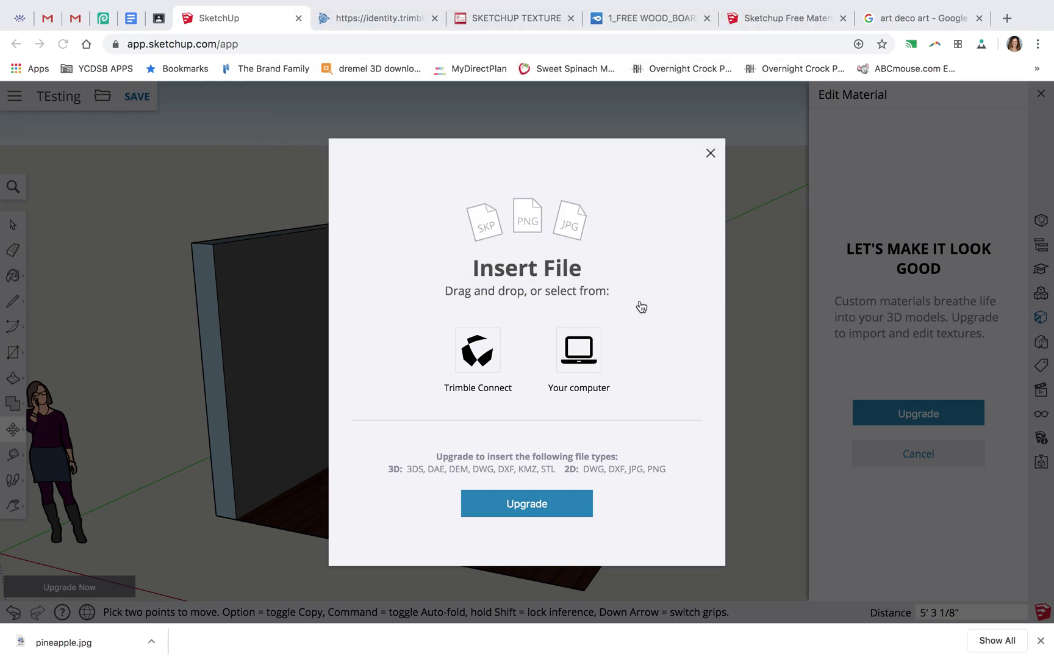
click(434, 465)
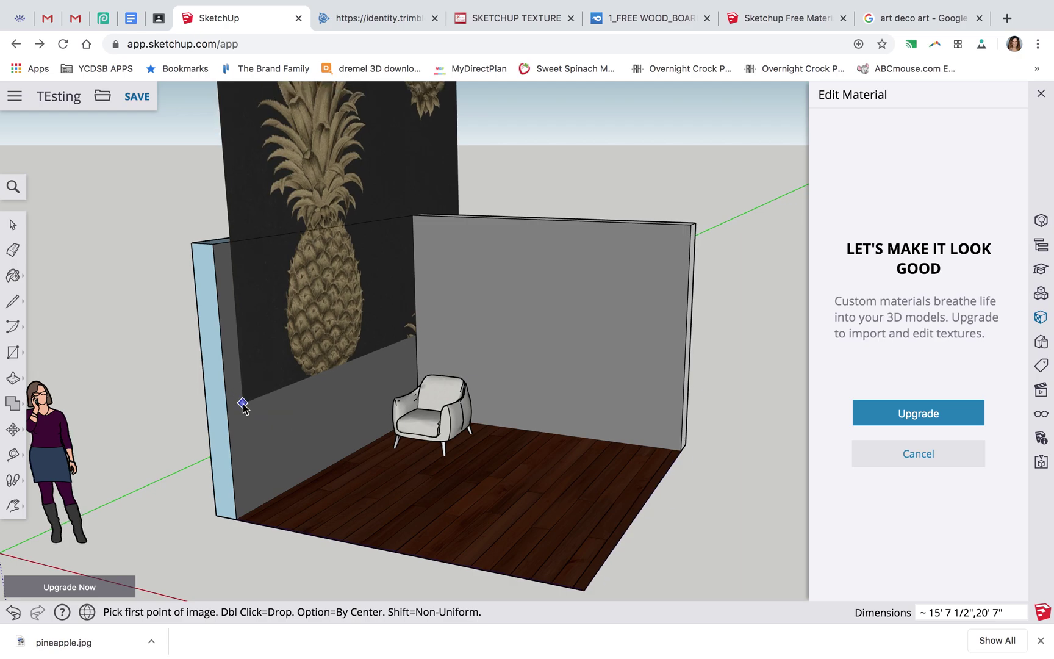
Step: Size the pineapple picture on the left wall beside the armchair, then orbit to view it
click(243, 404)
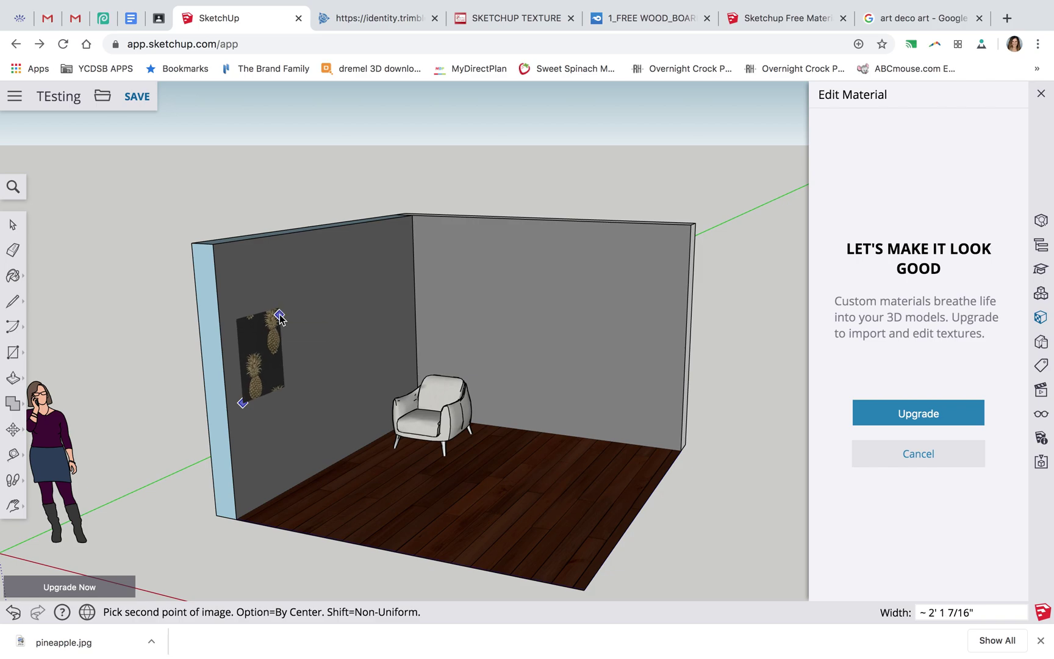
click(279, 313)
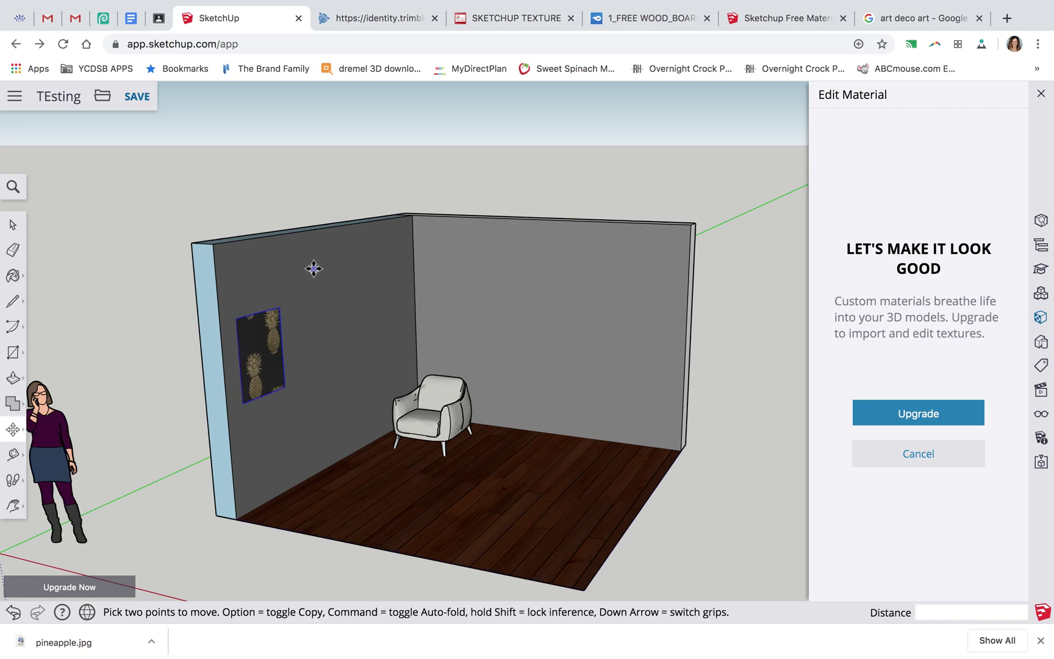
click(13, 225)
click(137, 329)
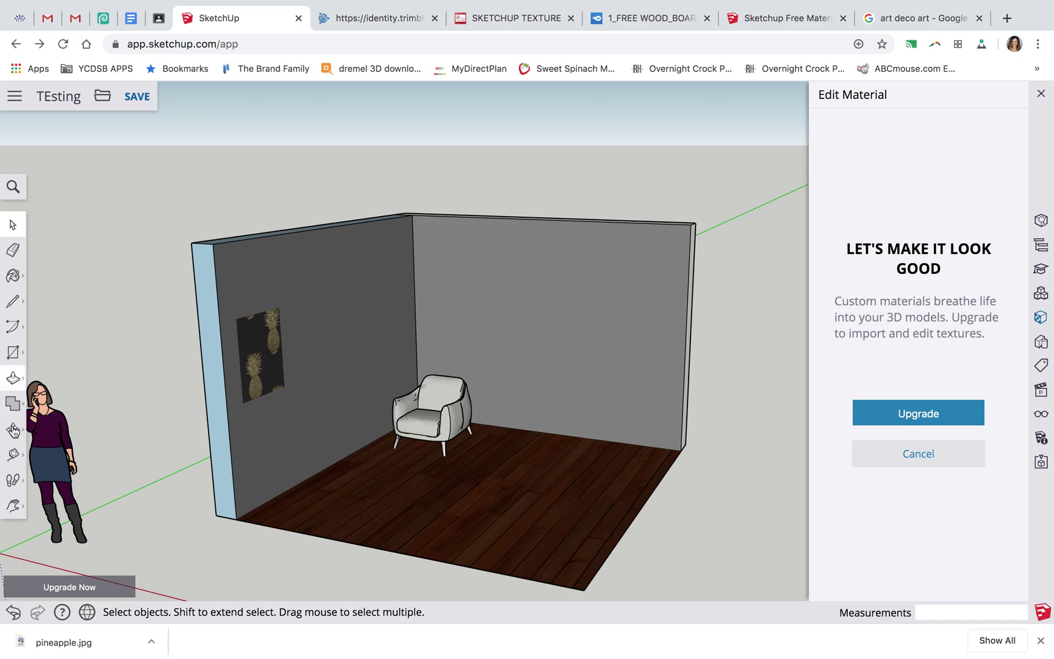
click(14, 506)
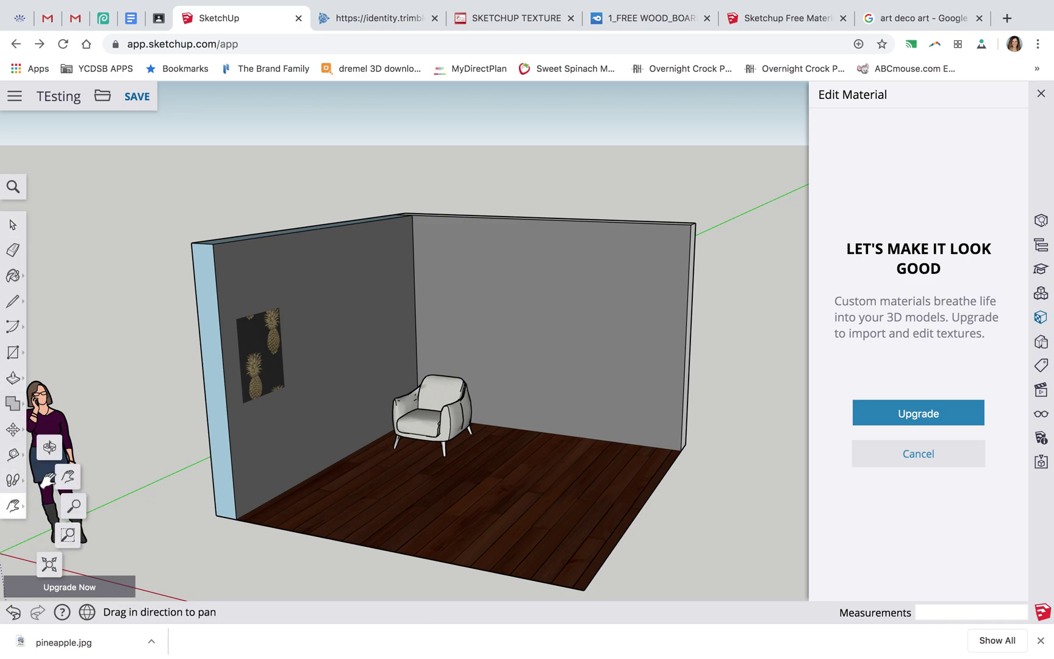
click(52, 479)
drag(189, 412, 246, 386)
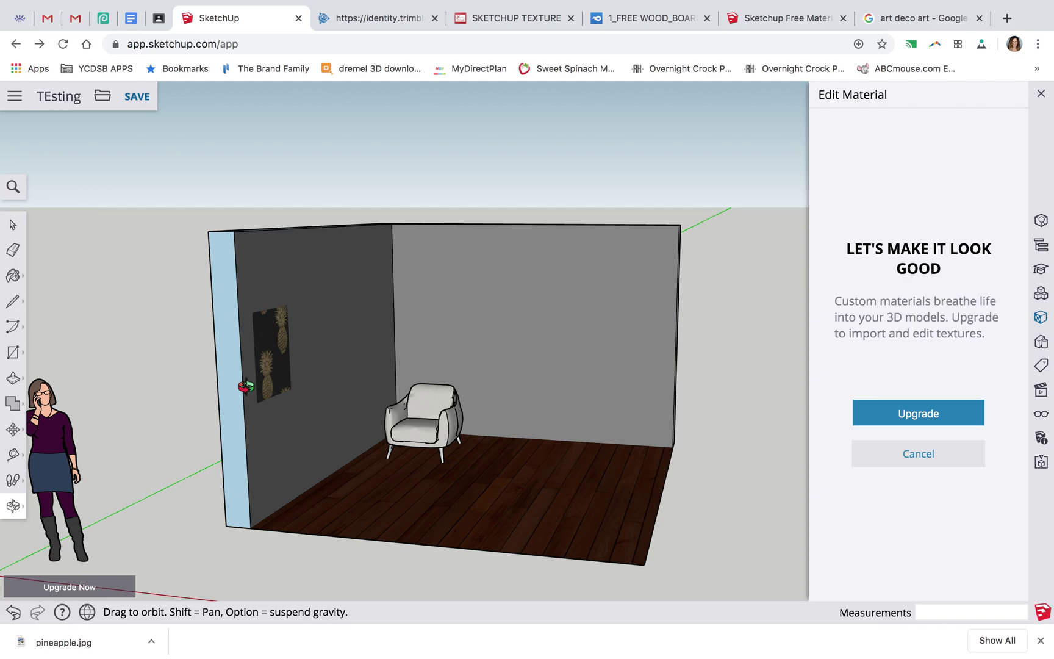
Step: Undo the pineapple picture and draw a canvas rectangle on the left wall
key(super+z)
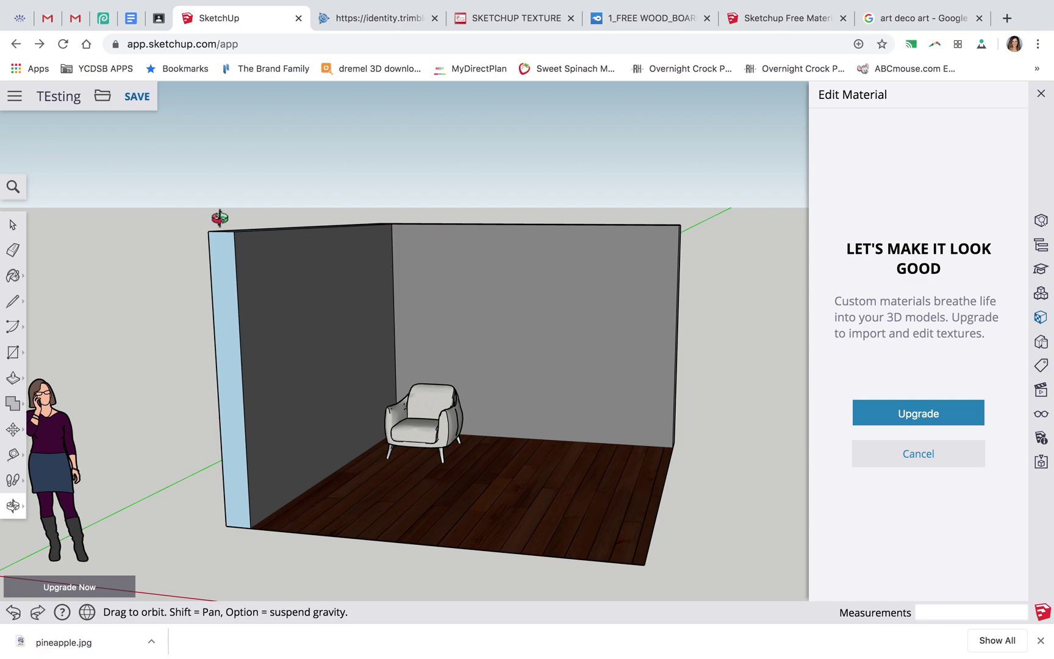
click(12, 352)
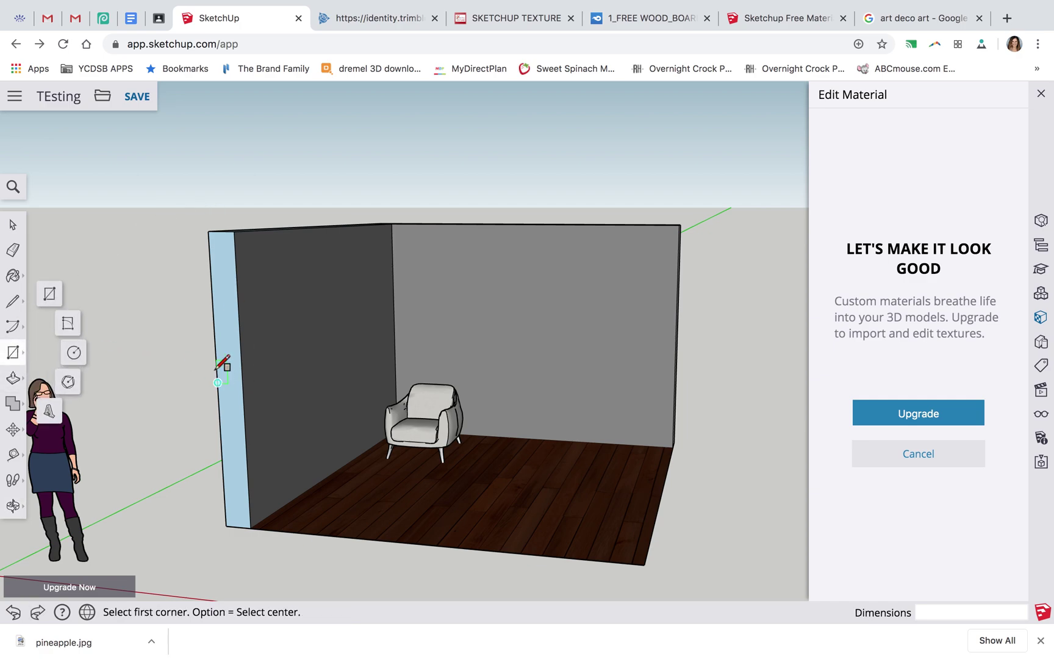
click(255, 340)
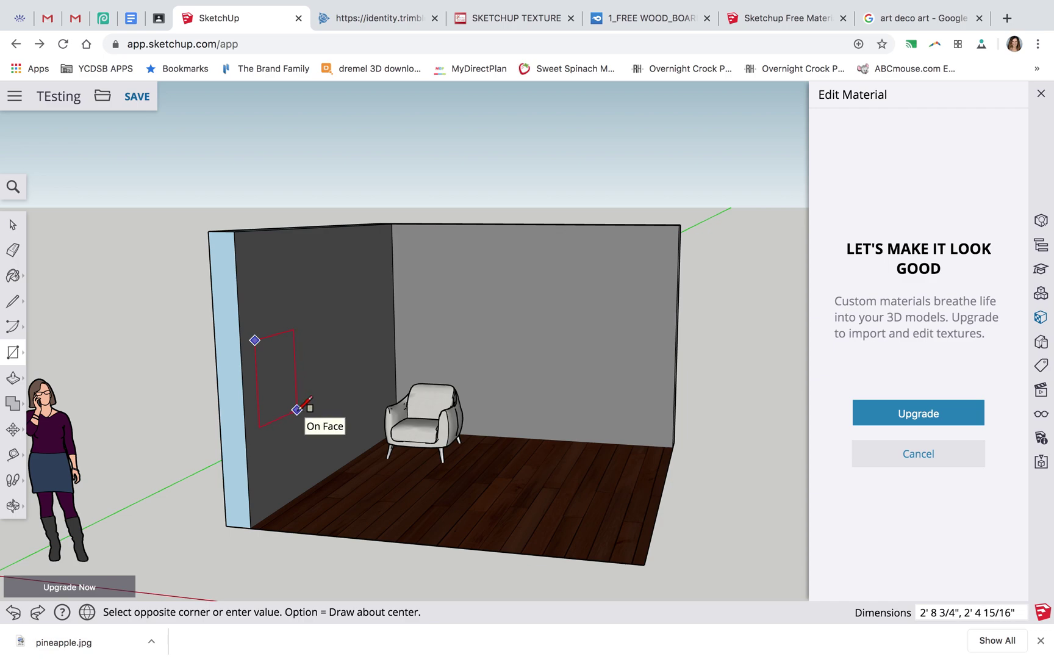
key(Escape)
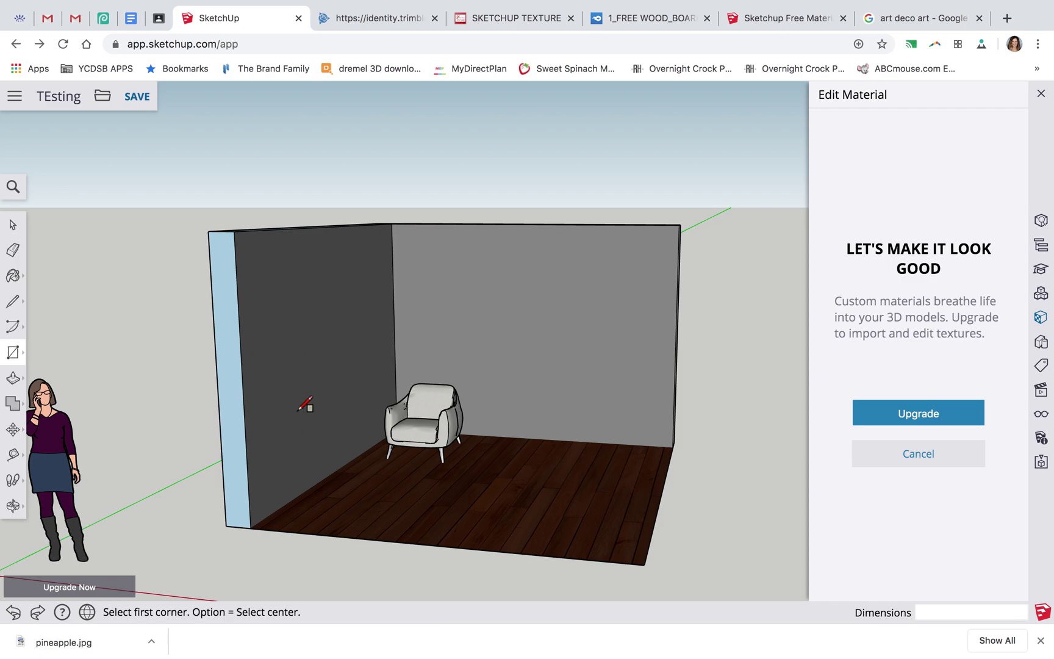
click(251, 309)
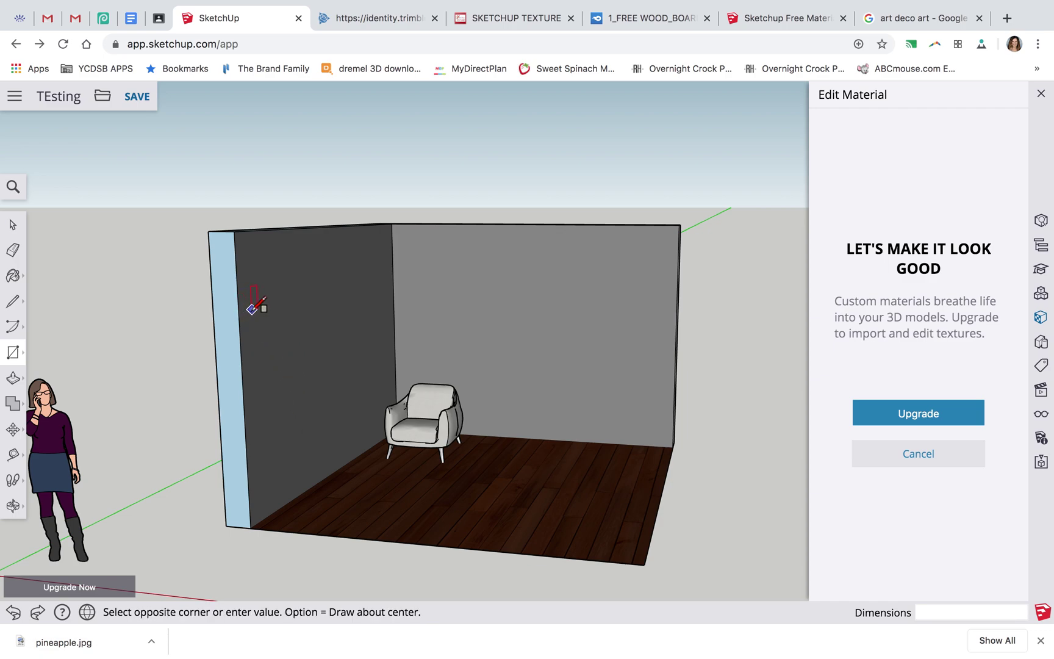
click(300, 398)
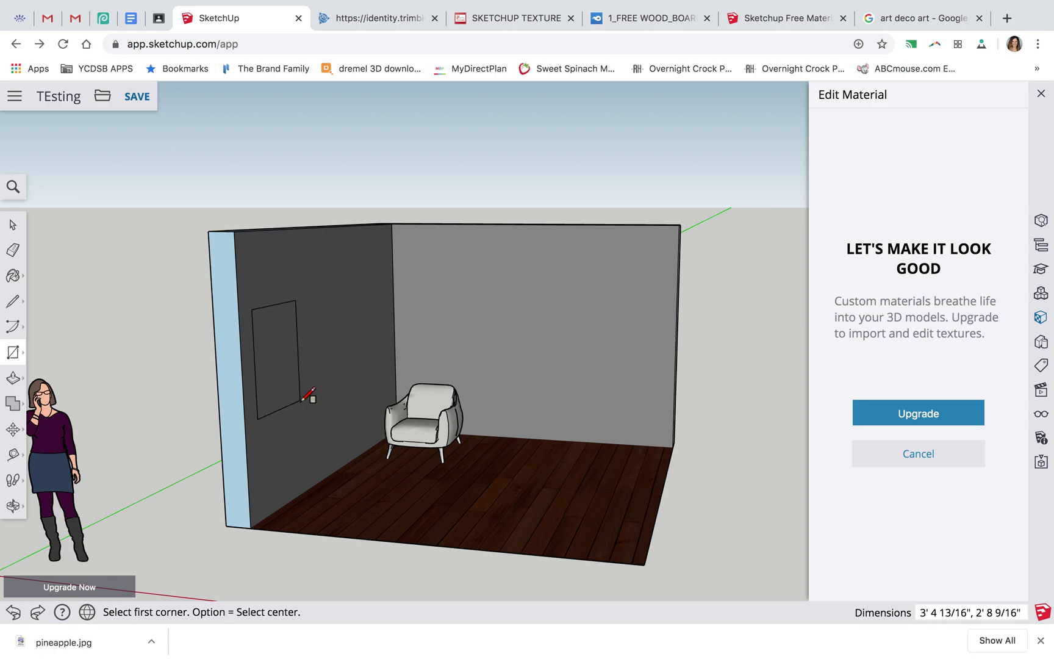
Step: Push/Pull the wall rectangle out 1 inch into a raised canvas panel
click(13, 377)
click(264, 366)
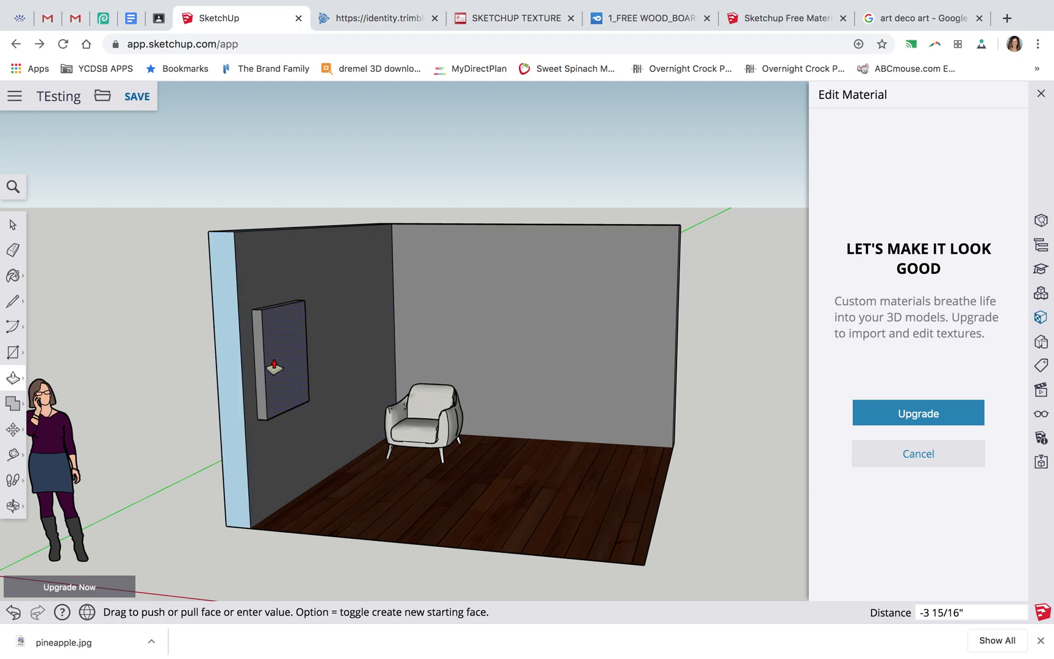
key(Return)
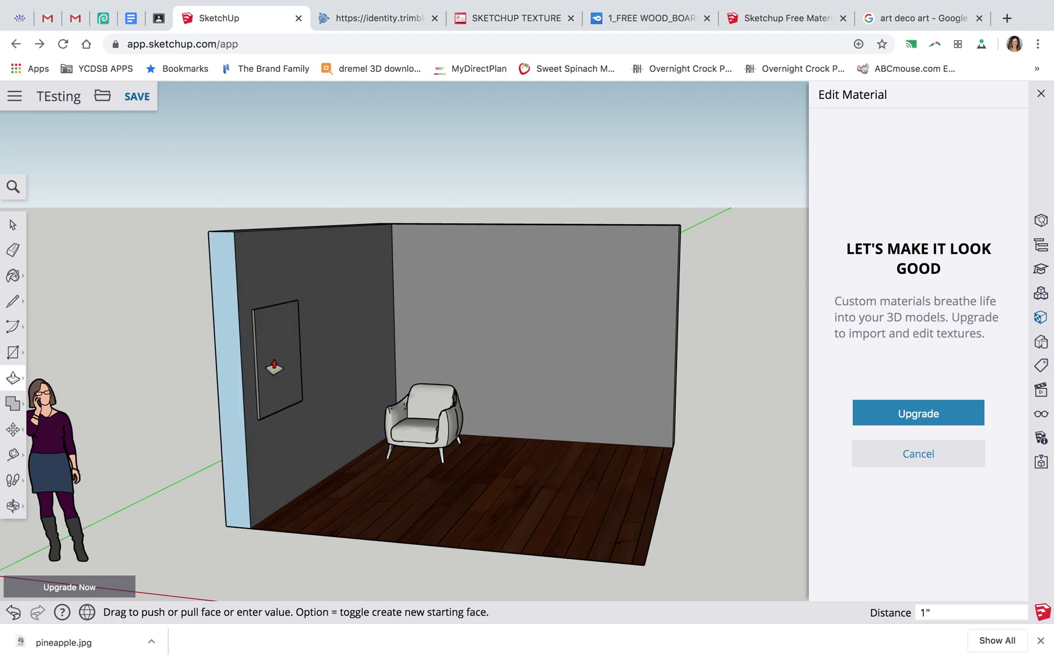
click(101, 95)
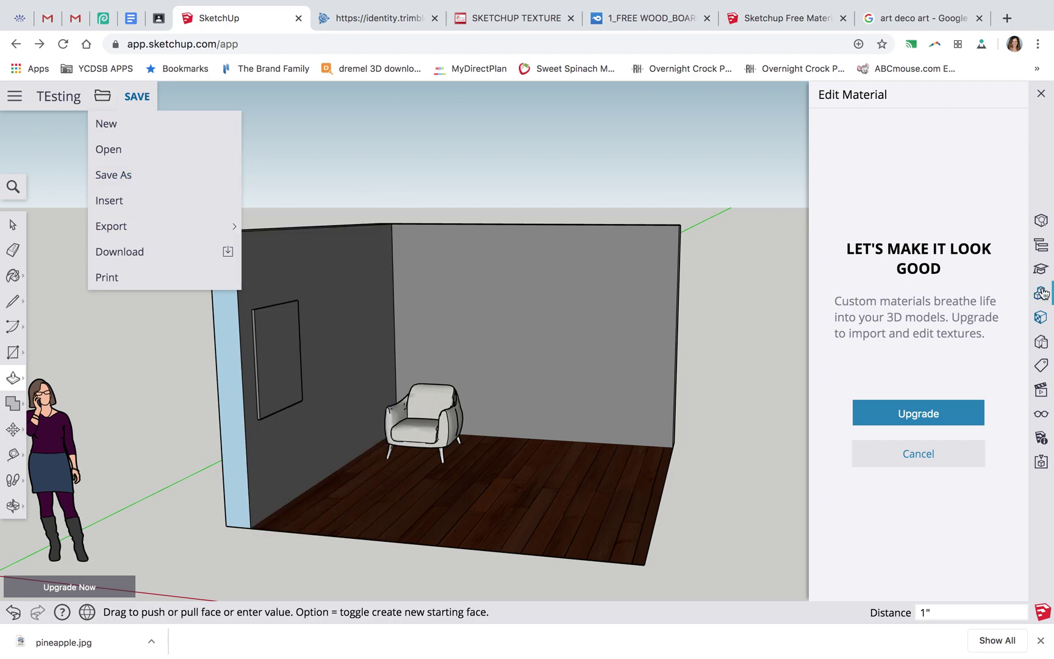
Step: Pick the dark charcoal material from the materials library
click(1042, 317)
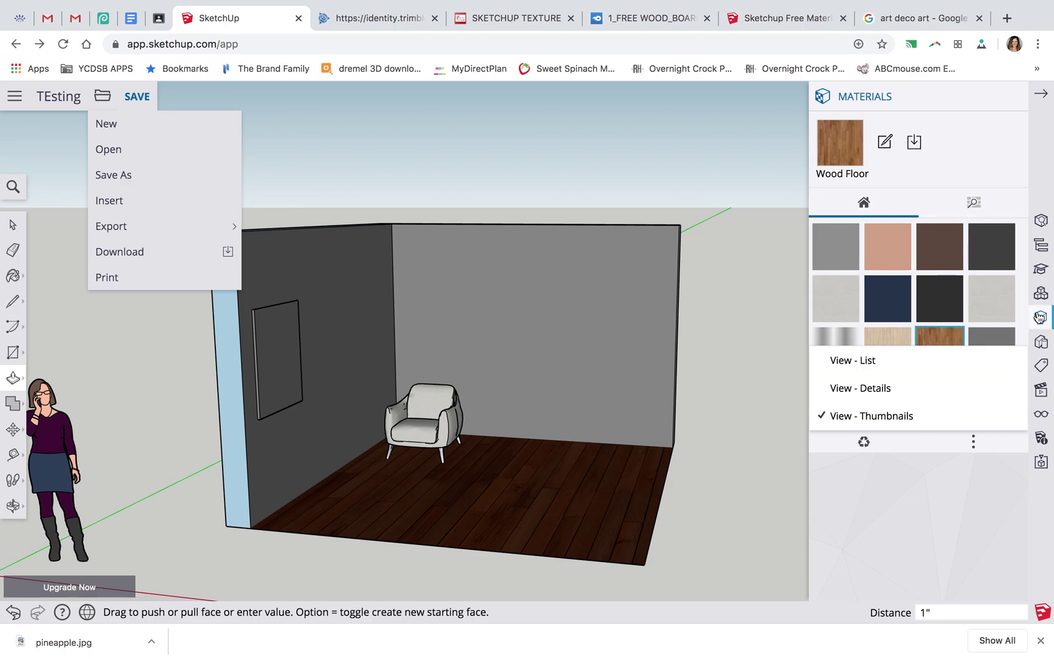
click(940, 313)
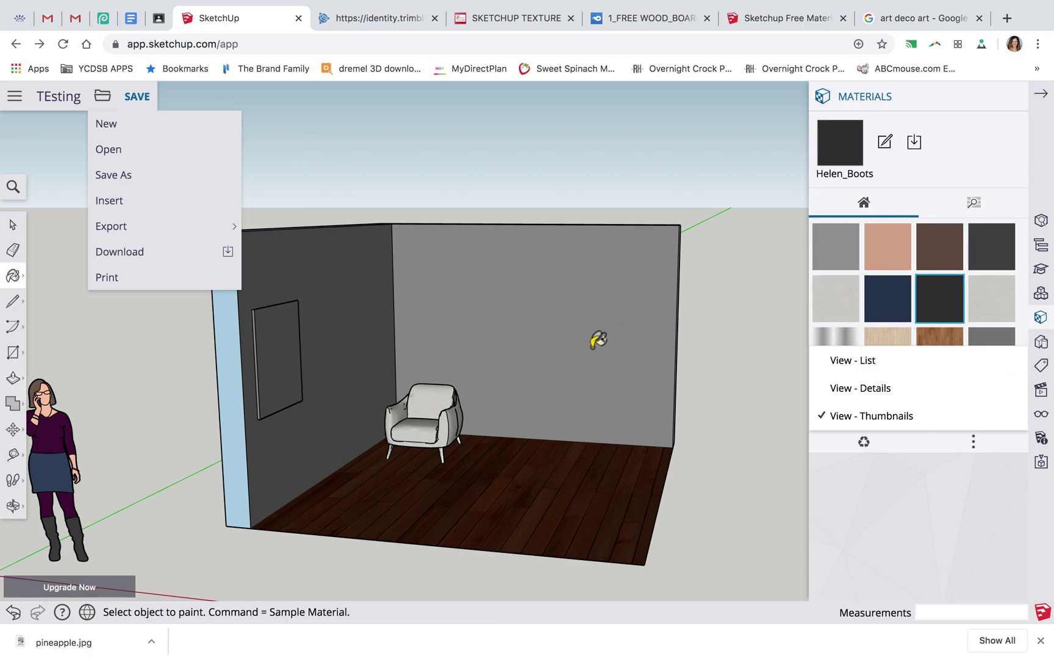
click(258, 358)
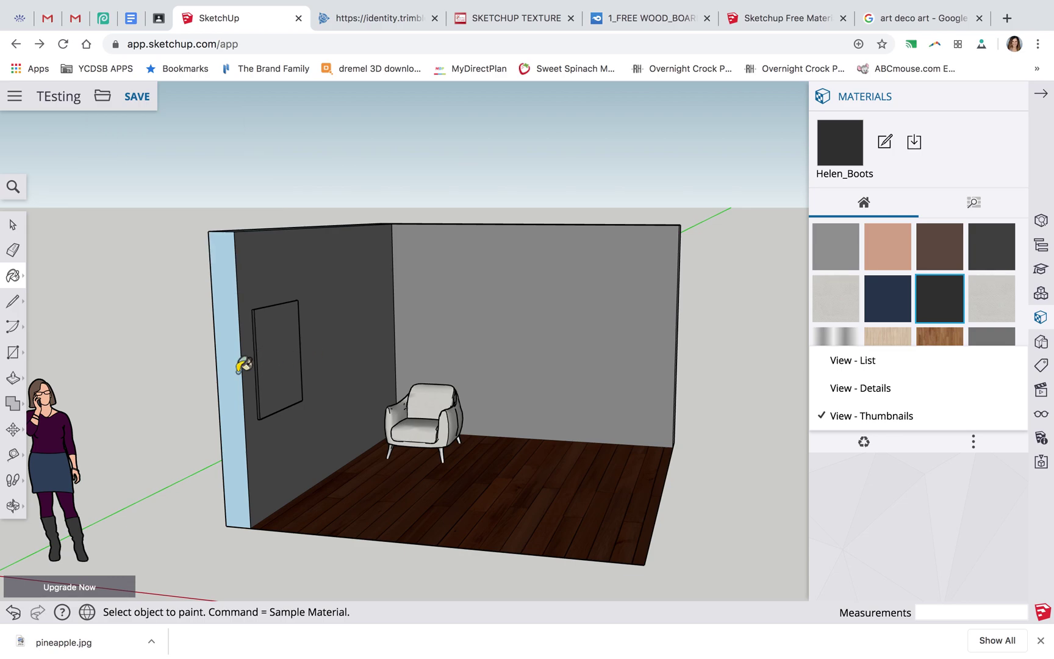
Step: Insert pineapple.jpg from the computer's Downloads folder as an image
click(96, 104)
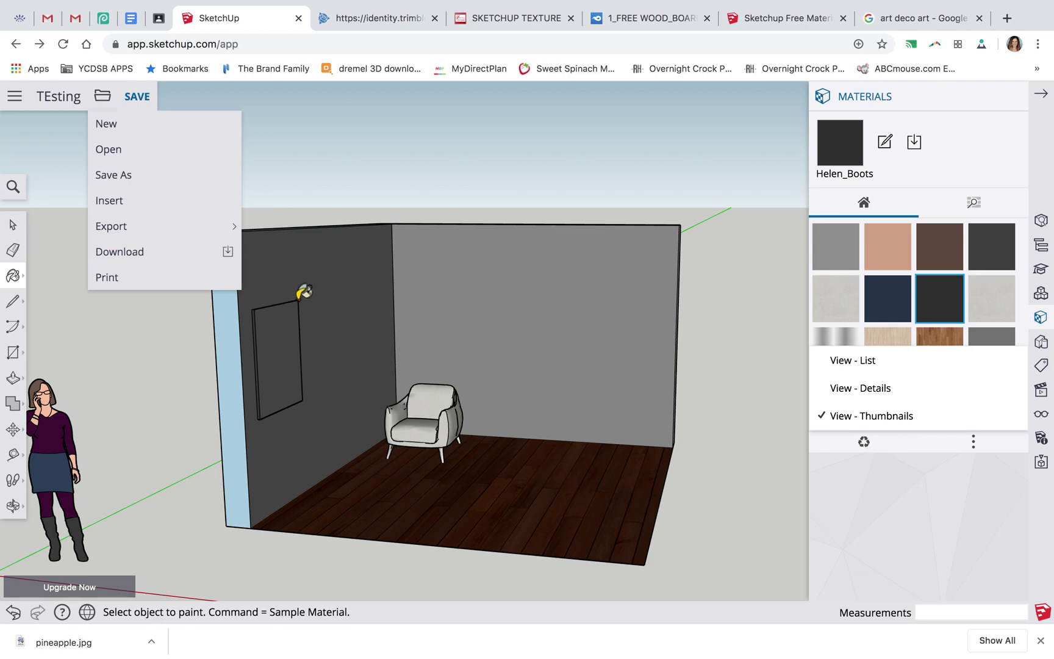
click(108, 202)
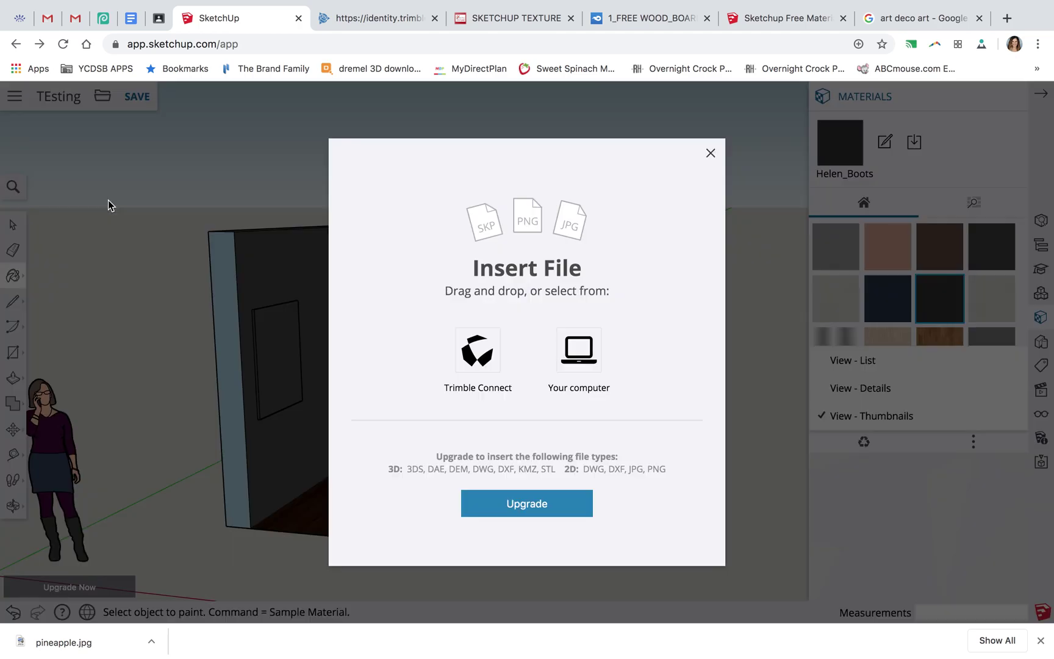
click(586, 375)
click(445, 53)
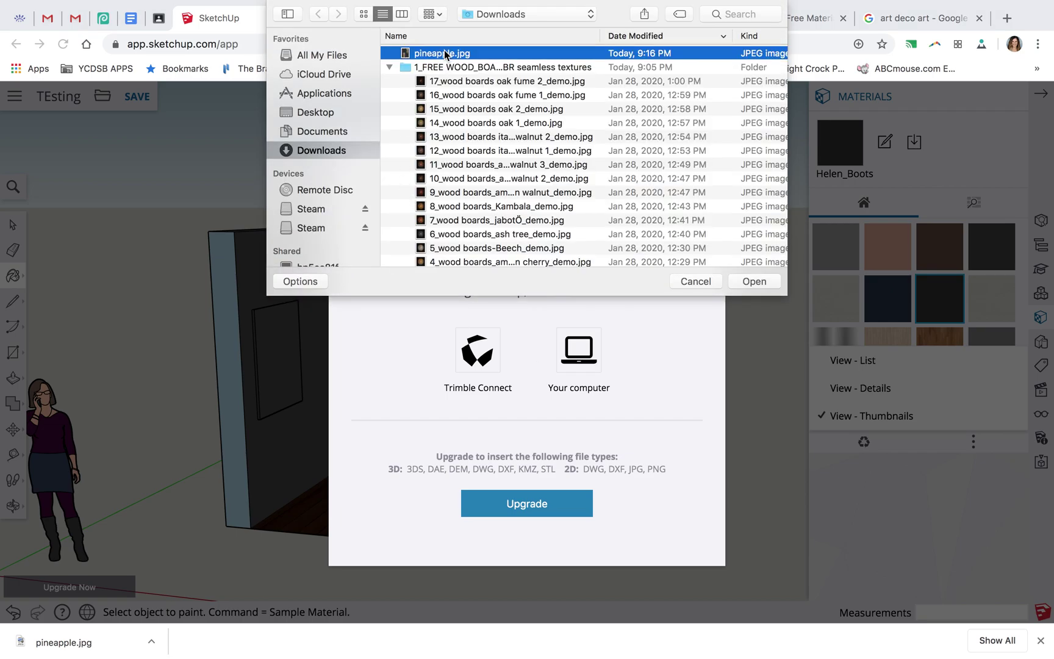
click(744, 281)
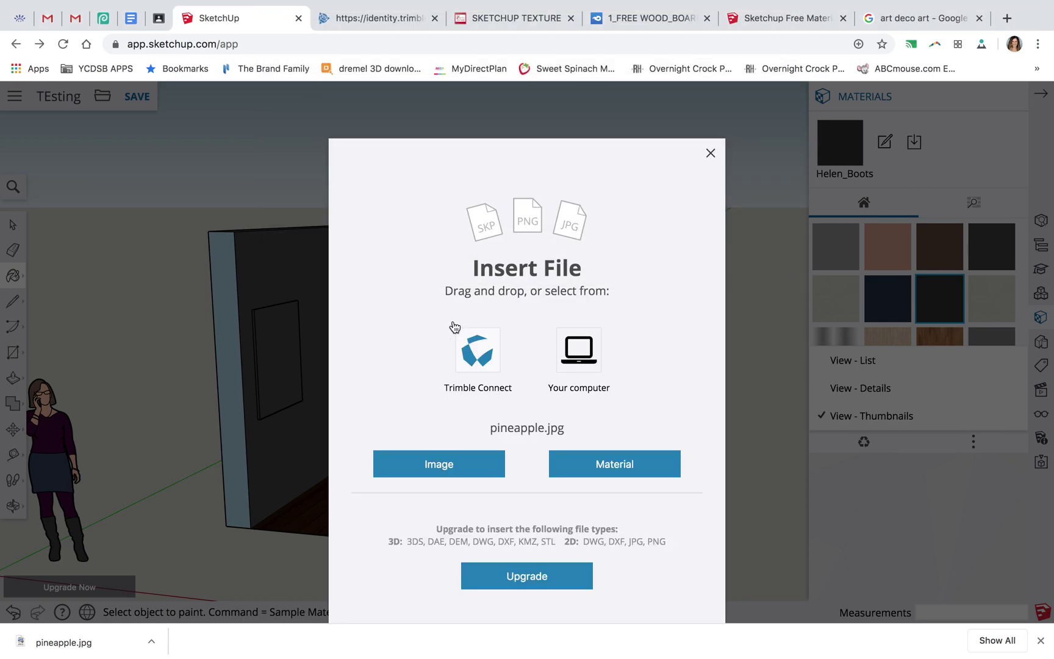
click(437, 473)
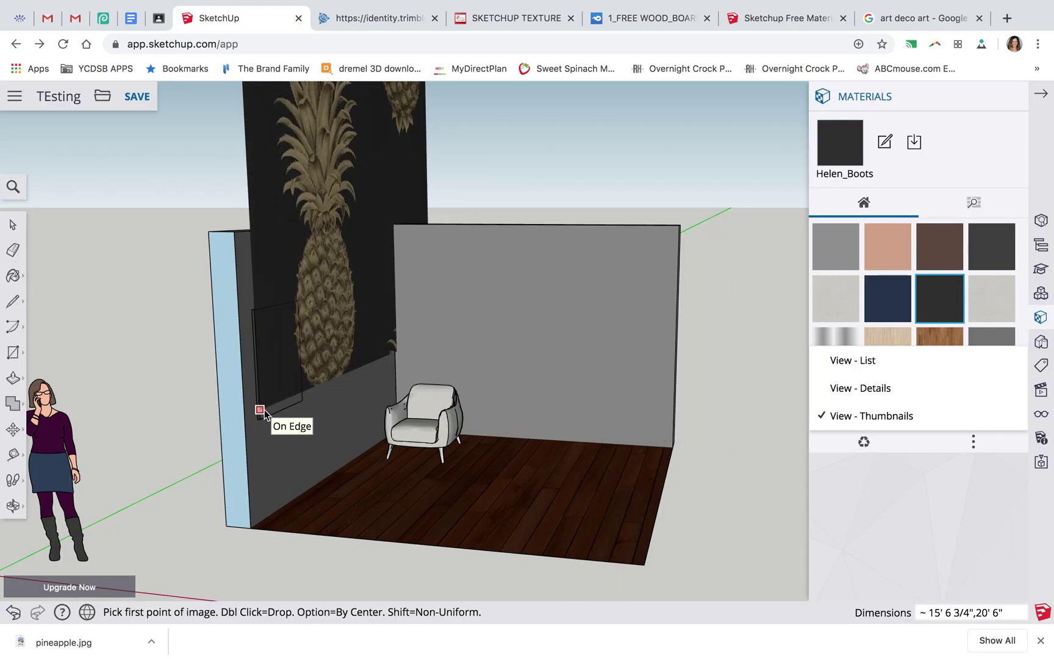
Step: Place the pineapple image on the left wall panel by setting its two opposite corners
click(260, 410)
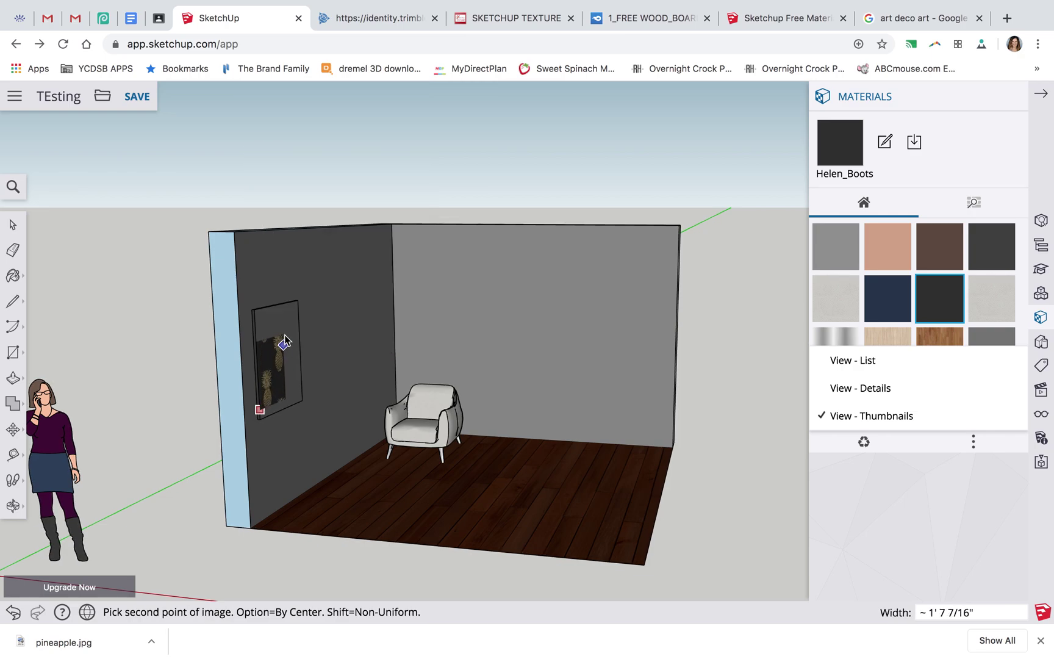
click(297, 301)
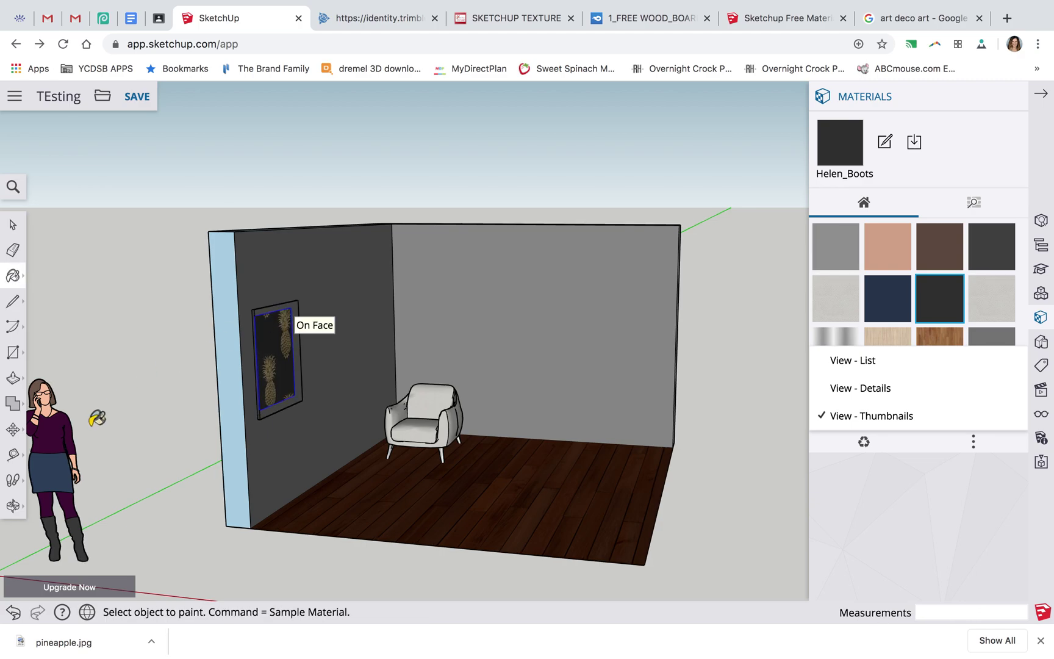
click(14, 432)
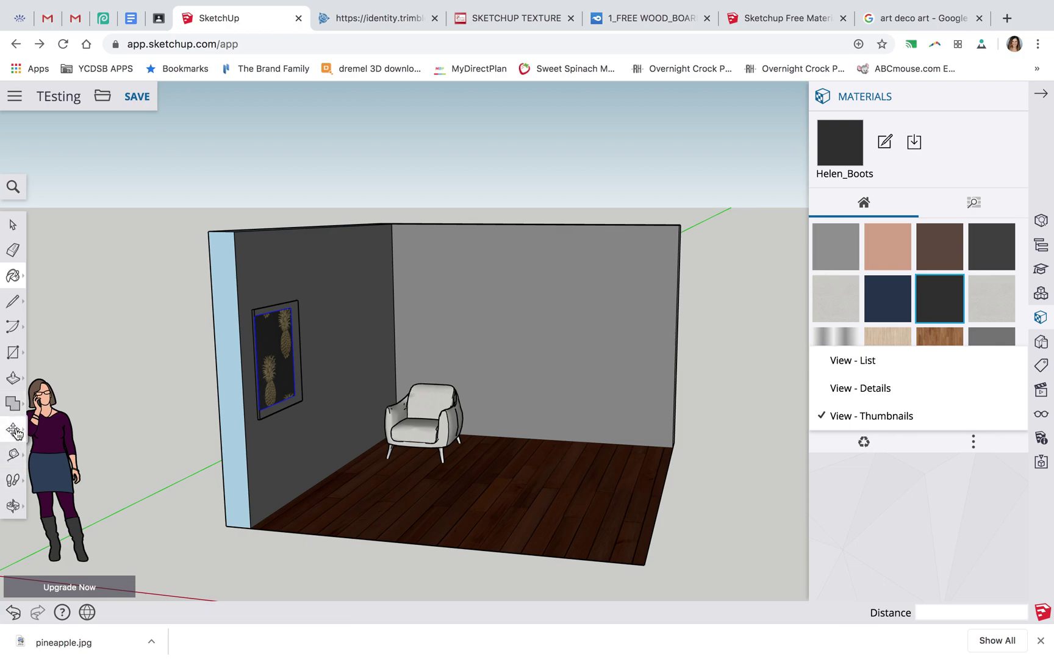
Step: Scale the pineapple picture evenly from its corner to about 1.04
click(52, 458)
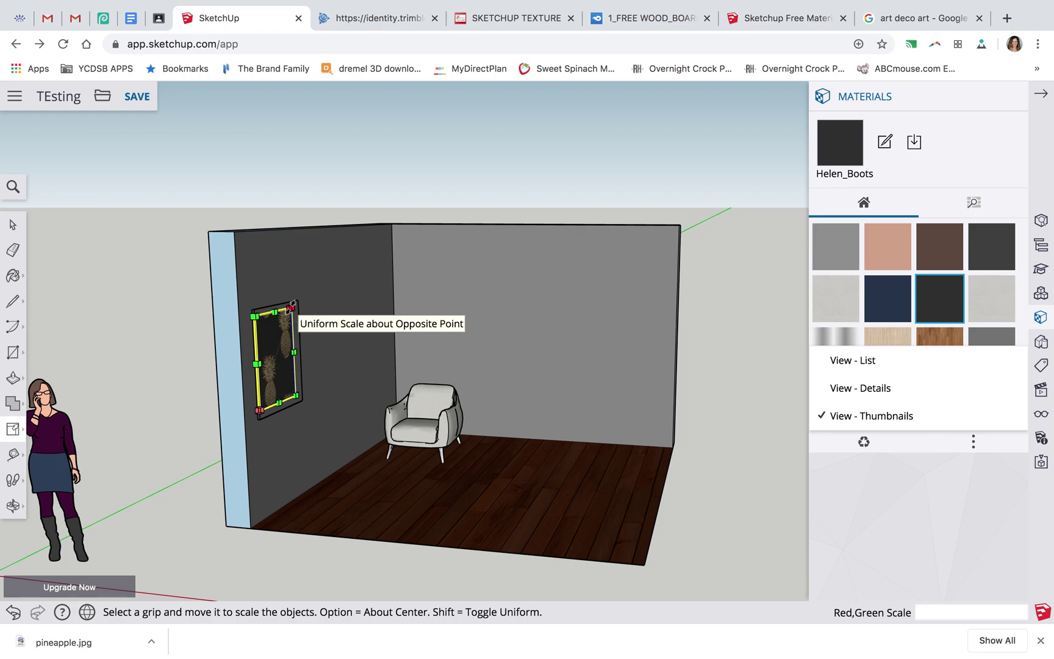
drag(292, 304, 297, 302)
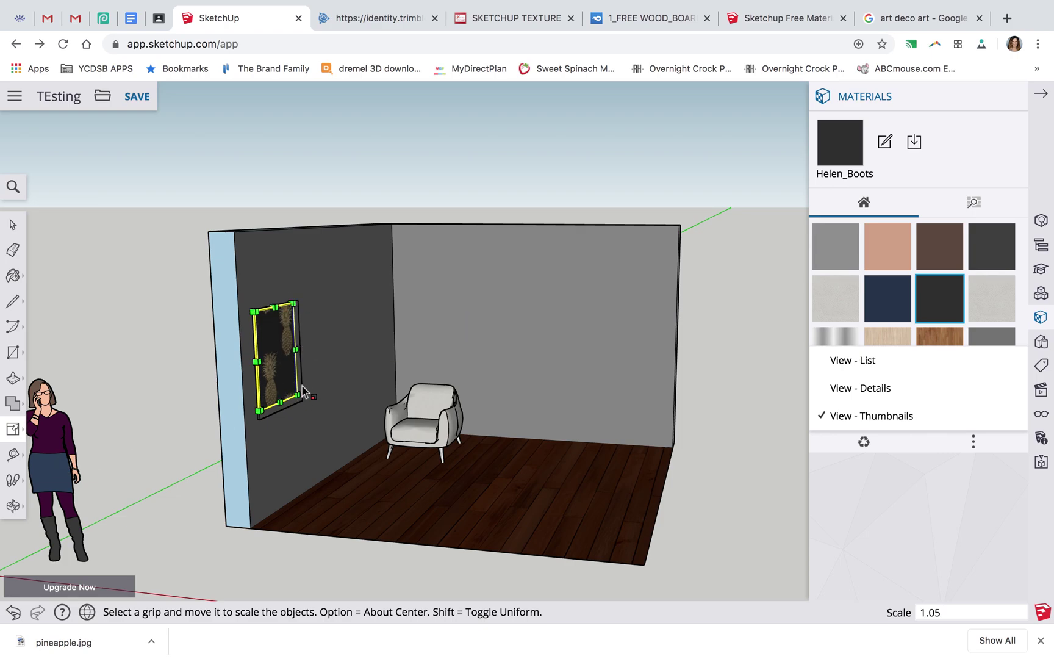
drag(296, 394, 305, 404)
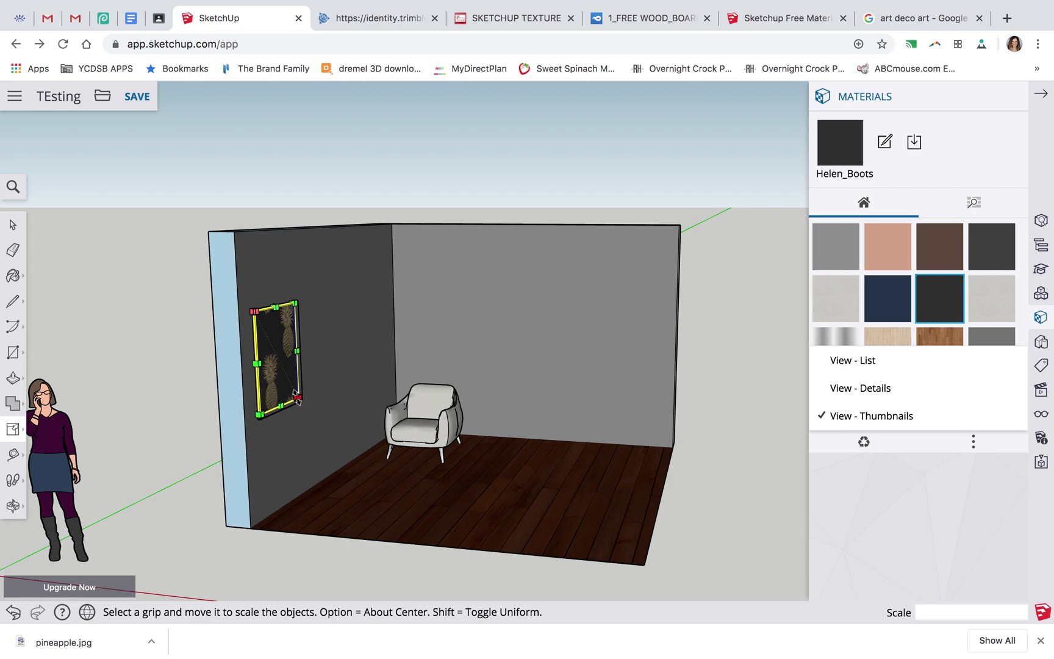
drag(298, 399, 305, 405)
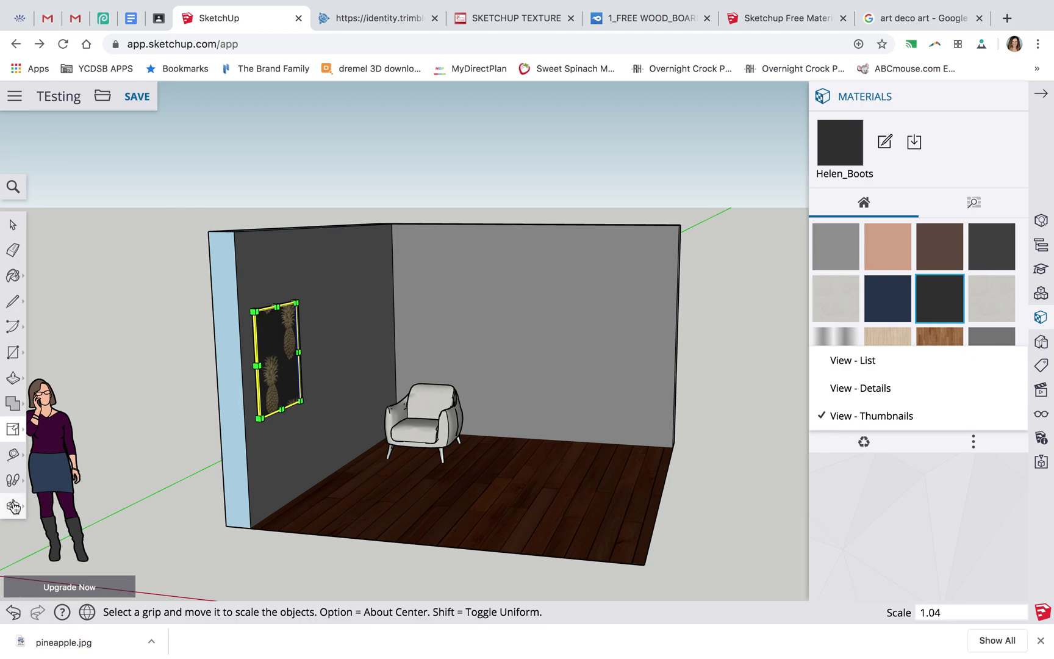
Step: Widen the pineapple picture sideways to about 1.08 to fill its panel
click(13, 506)
drag(308, 360, 103, 388)
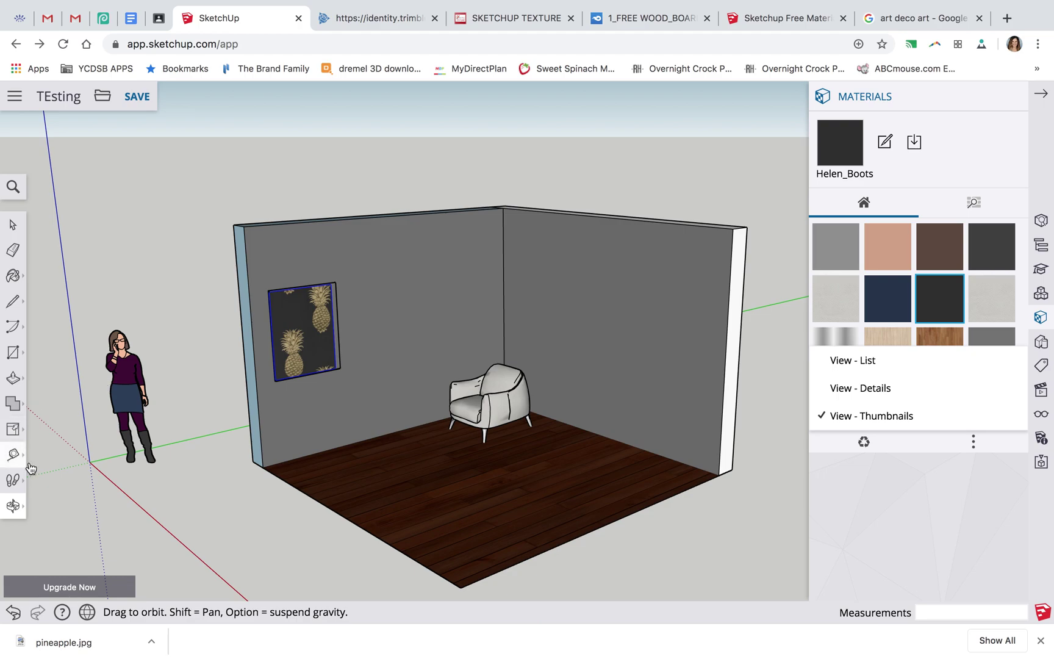
click(13, 429)
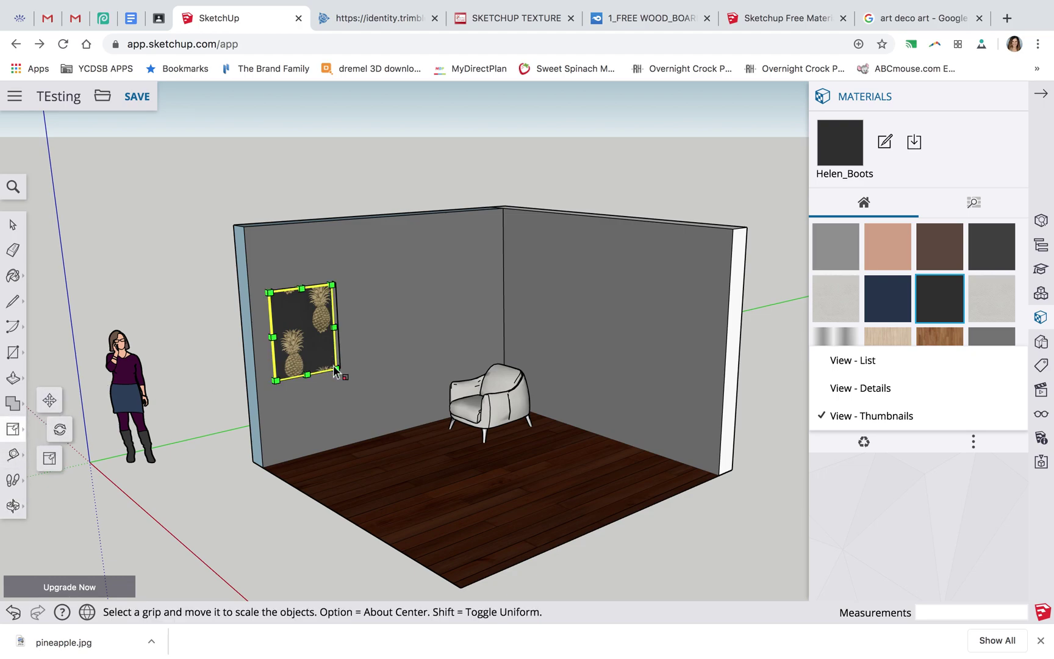
drag(332, 326, 338, 326)
click(13, 224)
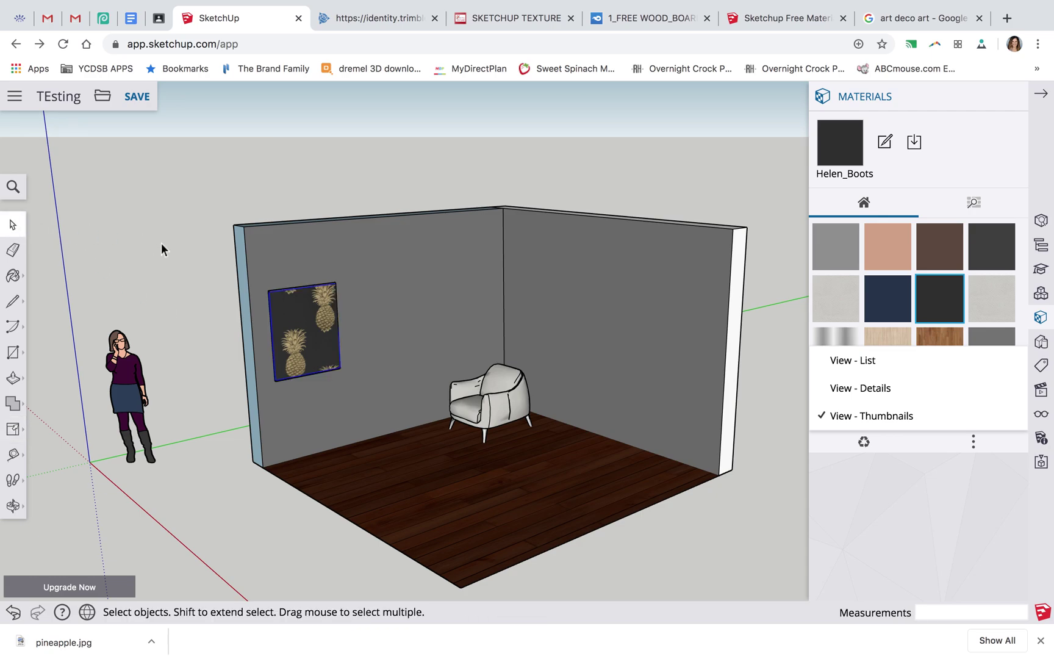
Step: Stretch the pineapple picture's top edge up and bottom edge down to about 1.01
scroll(311, 305, down, 5)
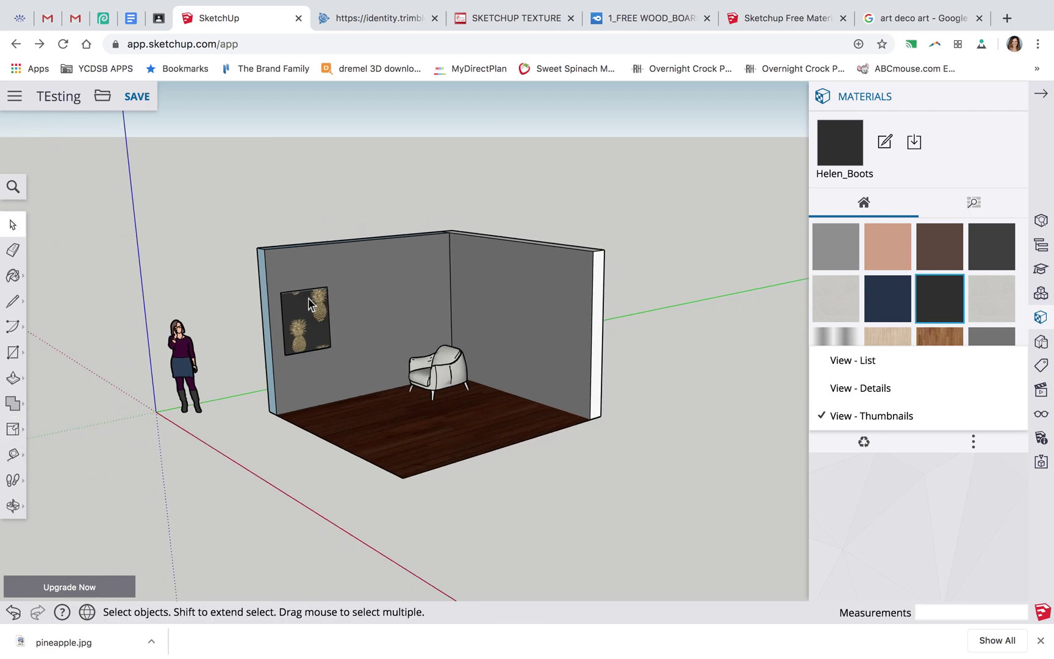
scroll(311, 305, up, 10)
scroll(311, 305, up, 2)
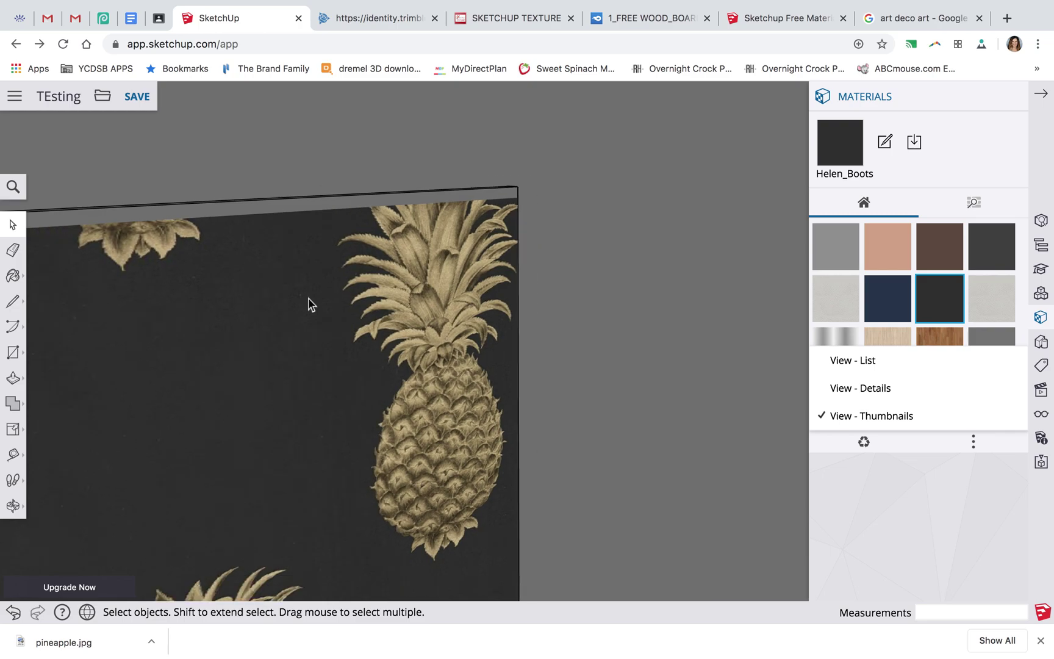
scroll(311, 305, down, 6)
scroll(311, 305, up, 6)
scroll(311, 305, down, 3)
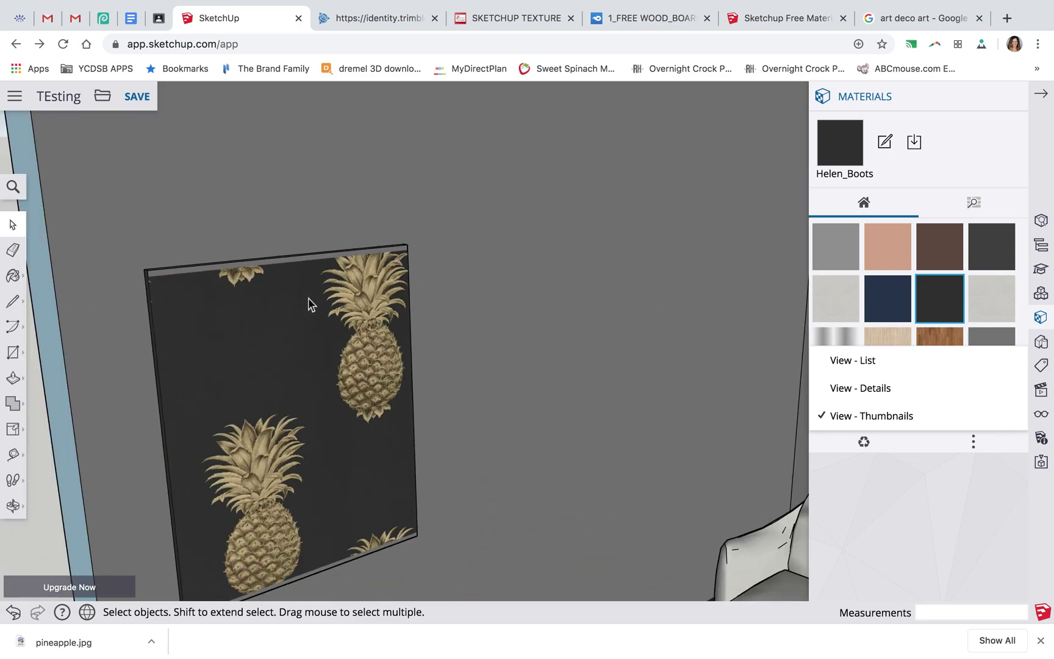
click(13, 428)
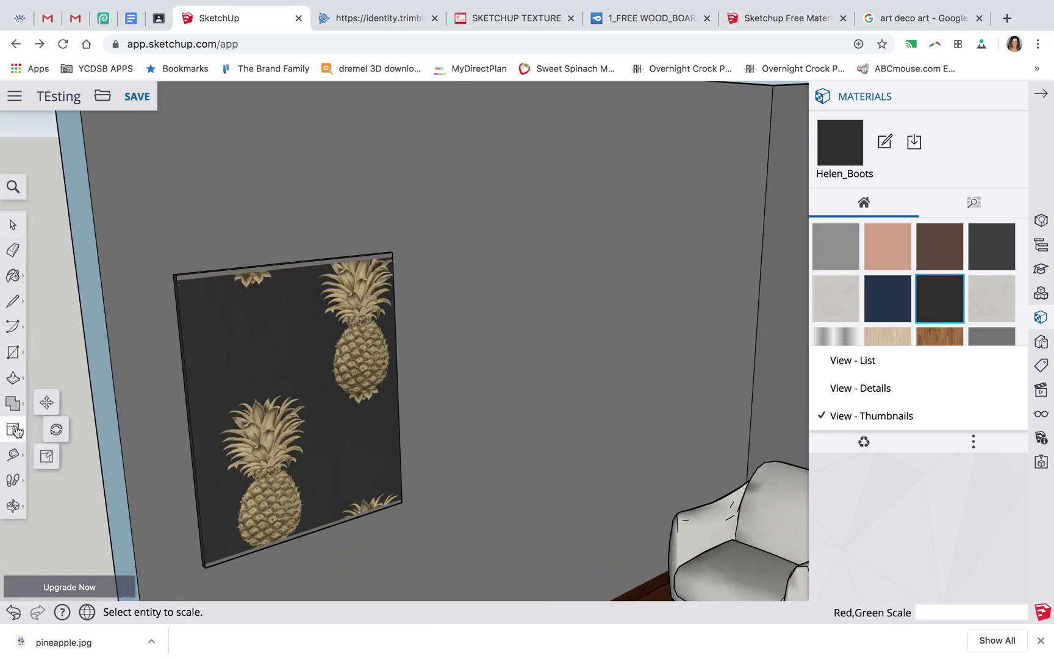
click(272, 292)
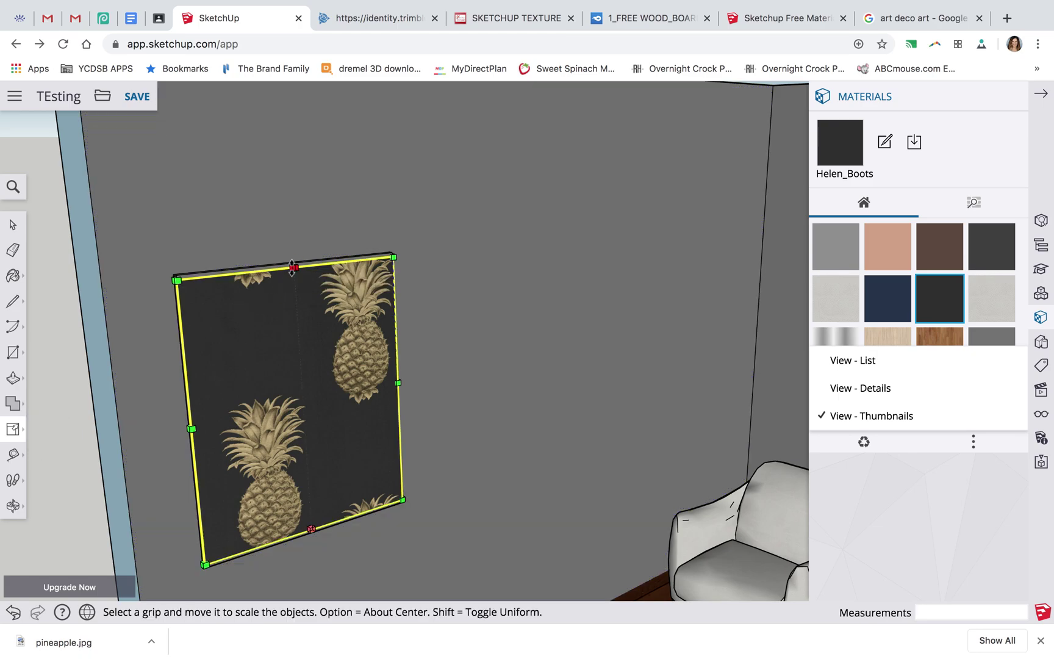
drag(292, 267, 293, 263)
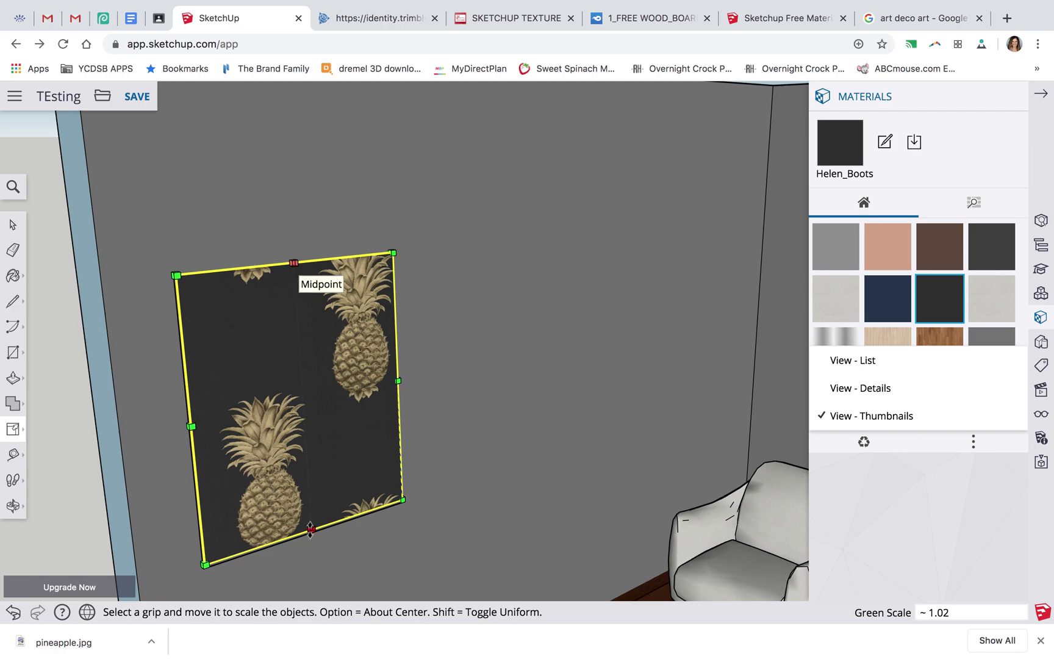
drag(311, 528, 310, 531)
click(13, 224)
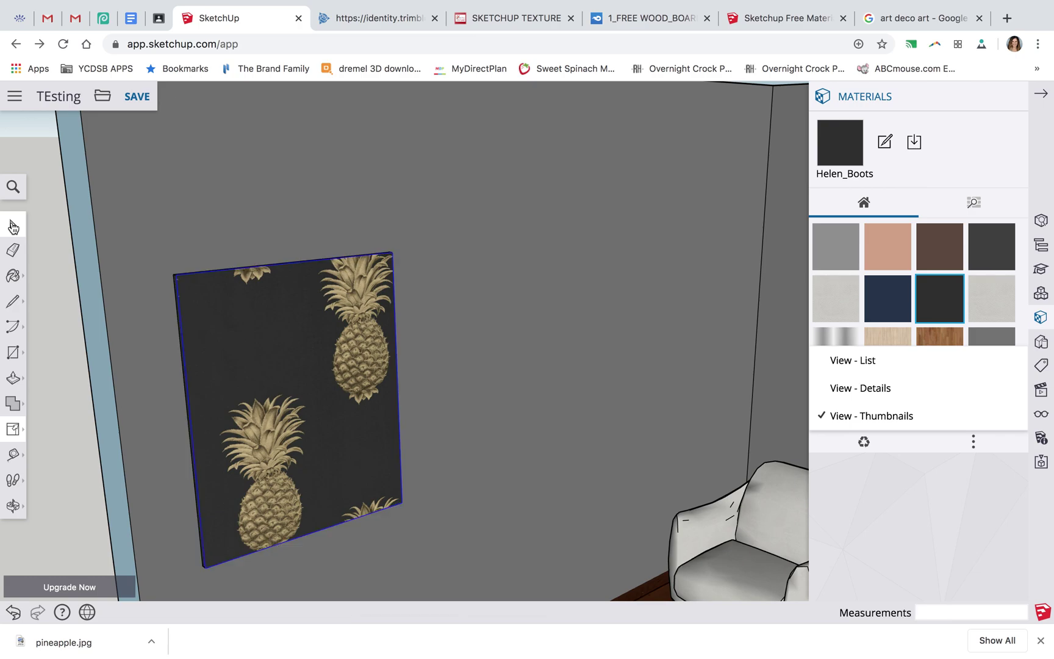
Step: Orbit around the pineapple canvas to check its 1-inch depth against the wall
click(54, 272)
click(13, 506)
drag(117, 460, 236, 326)
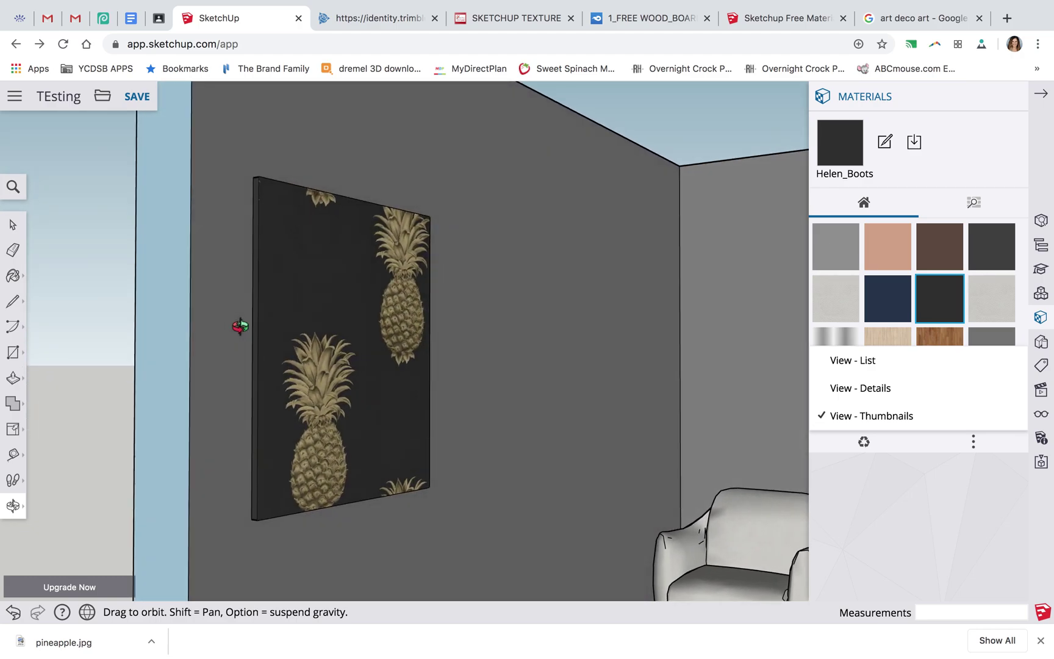
mouse_move(673, 640)
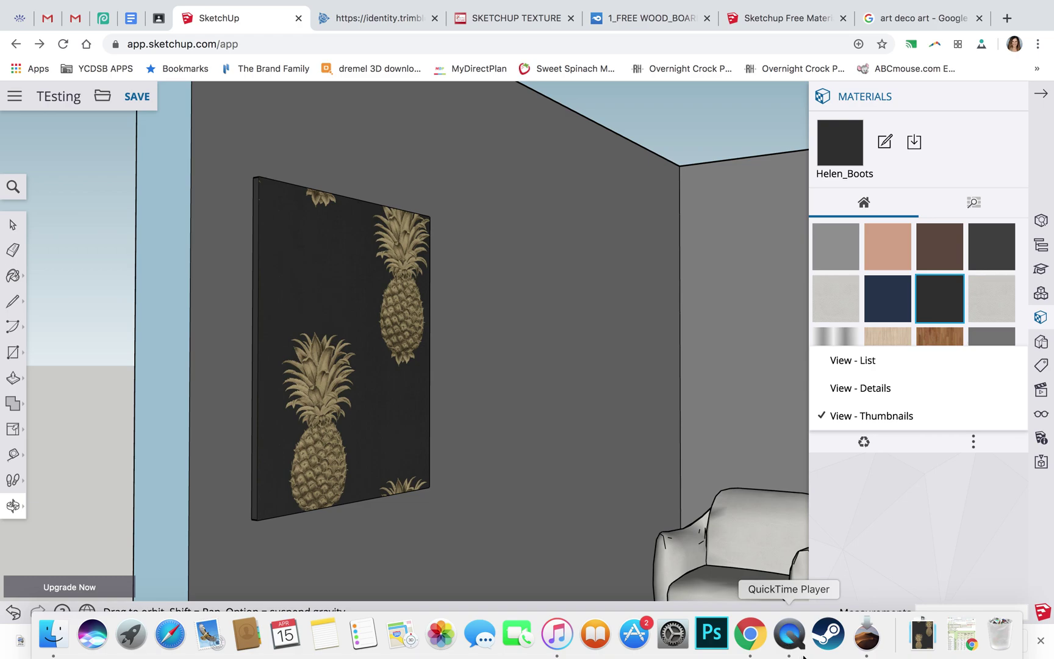